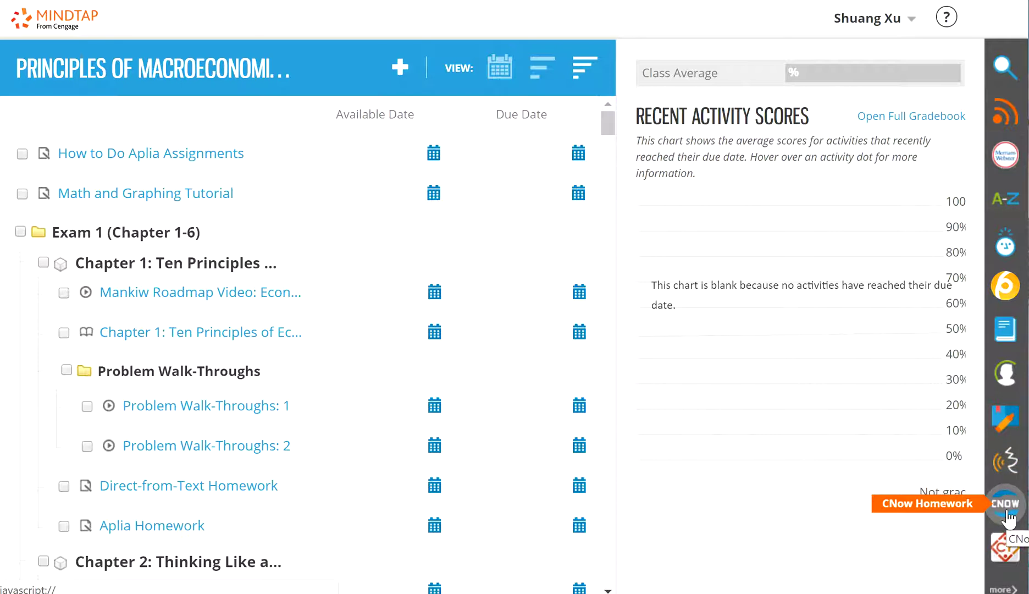
Step: Open the CNOW Homework tool and start a new assignment of type Test
left_click(1005, 511)
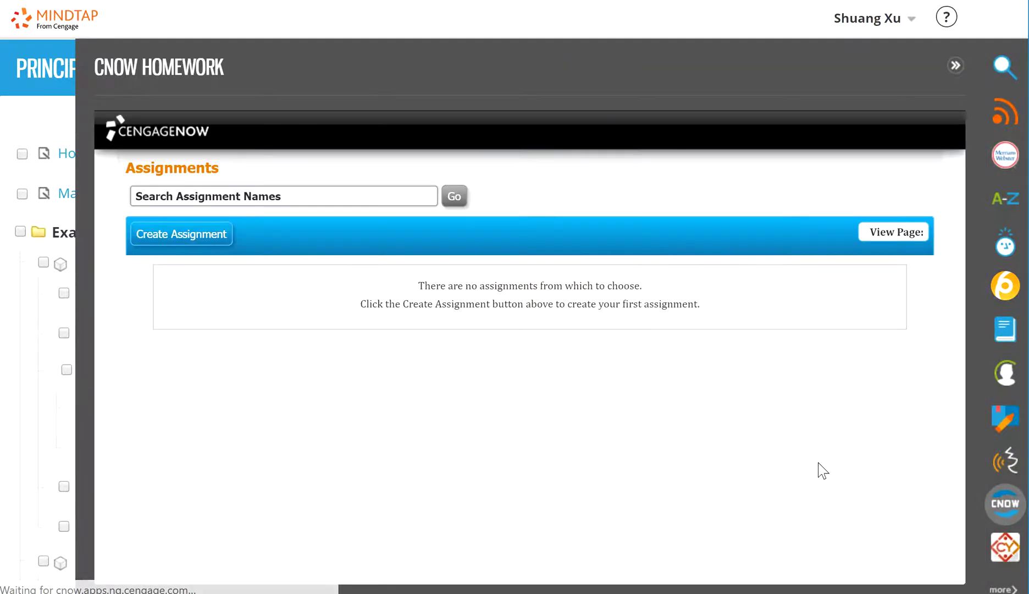
left_click(185, 239)
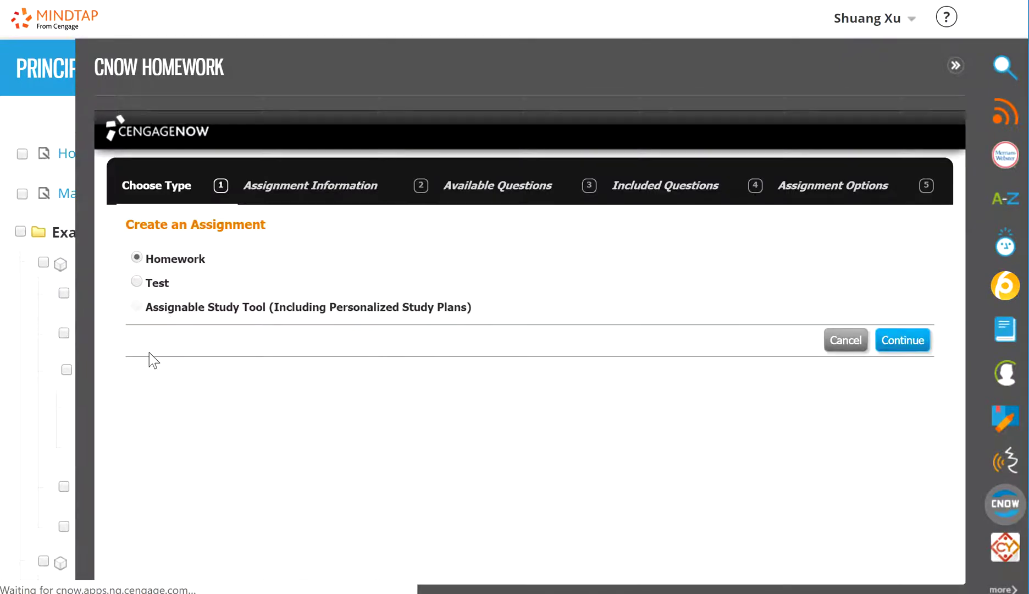
left_click(136, 282)
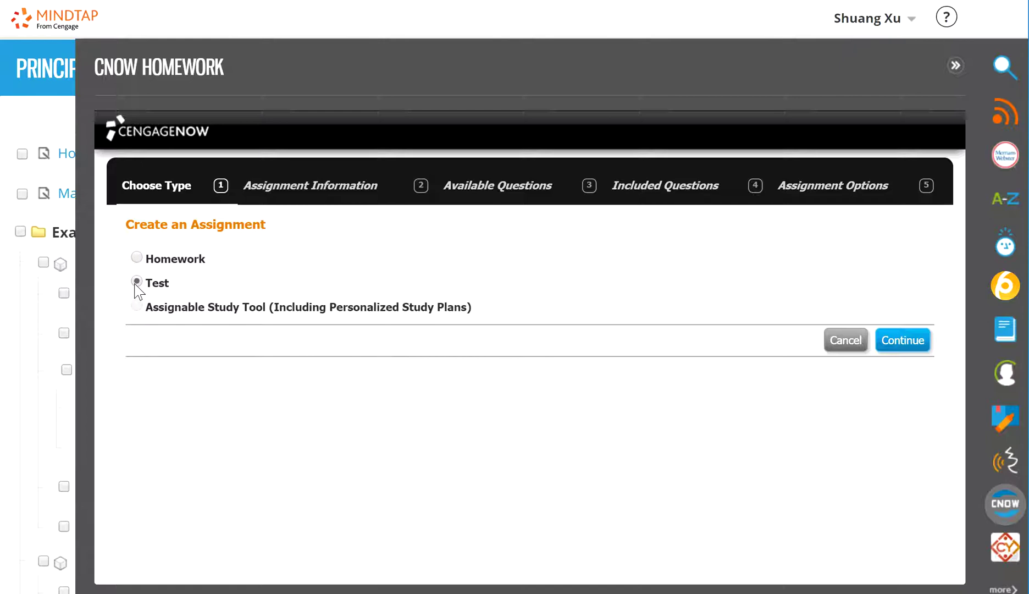
left_click(903, 340)
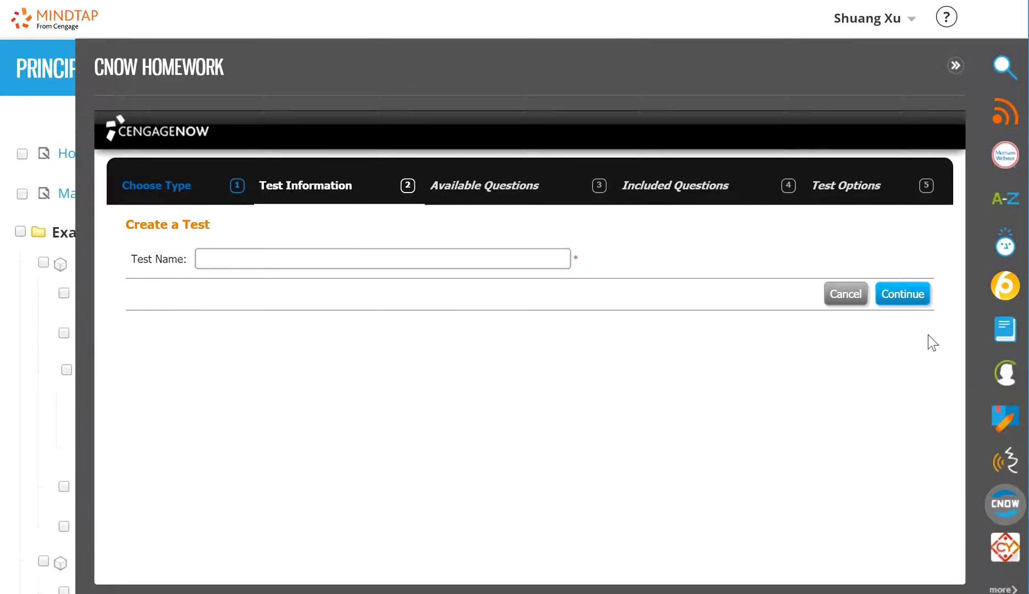
Step: Name the test "Exam 1" and proceed to its available questions
left_click(517, 257)
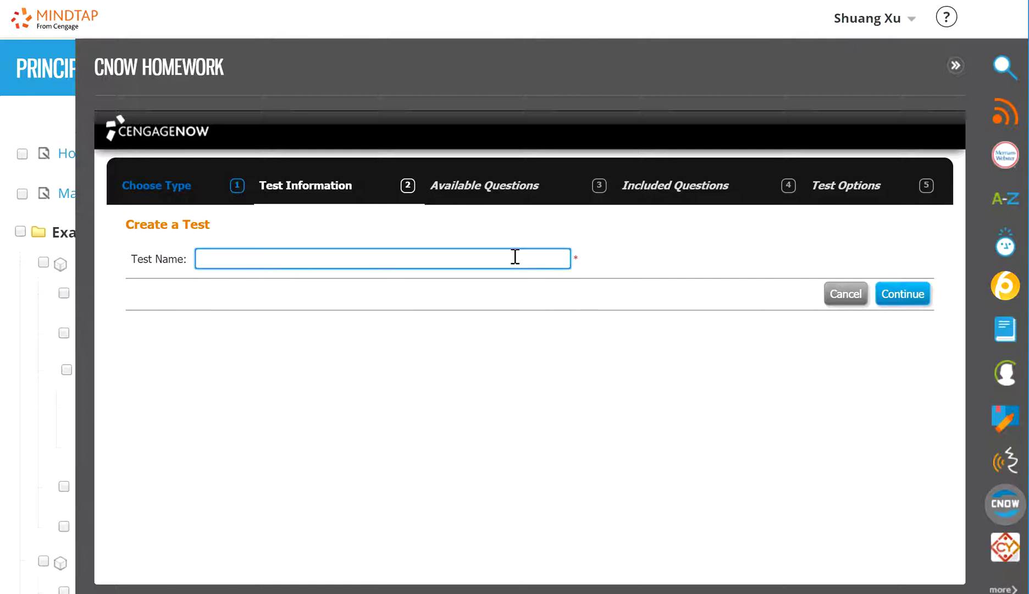
type("Exam 1")
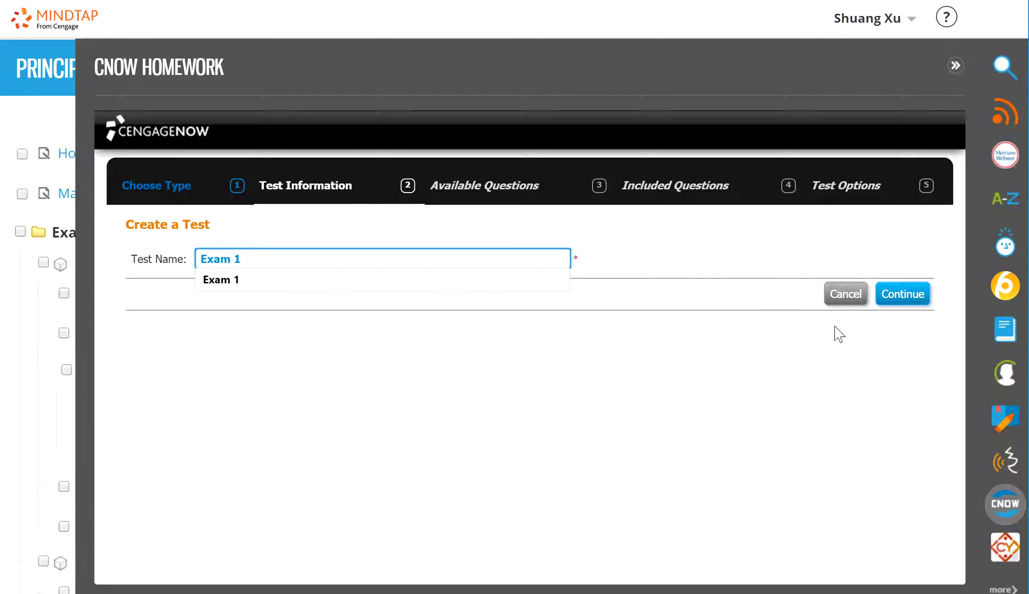
left_click(891, 295)
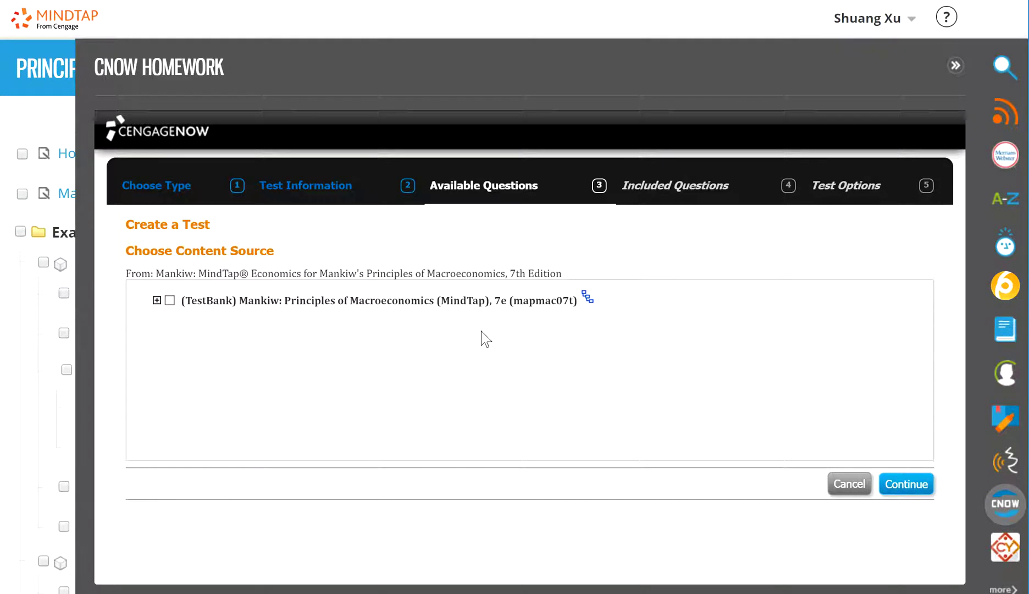
Step: Expand the Mankiw test bank and choose Chapters 1 and 2 as the question content source
left_click(157, 300)
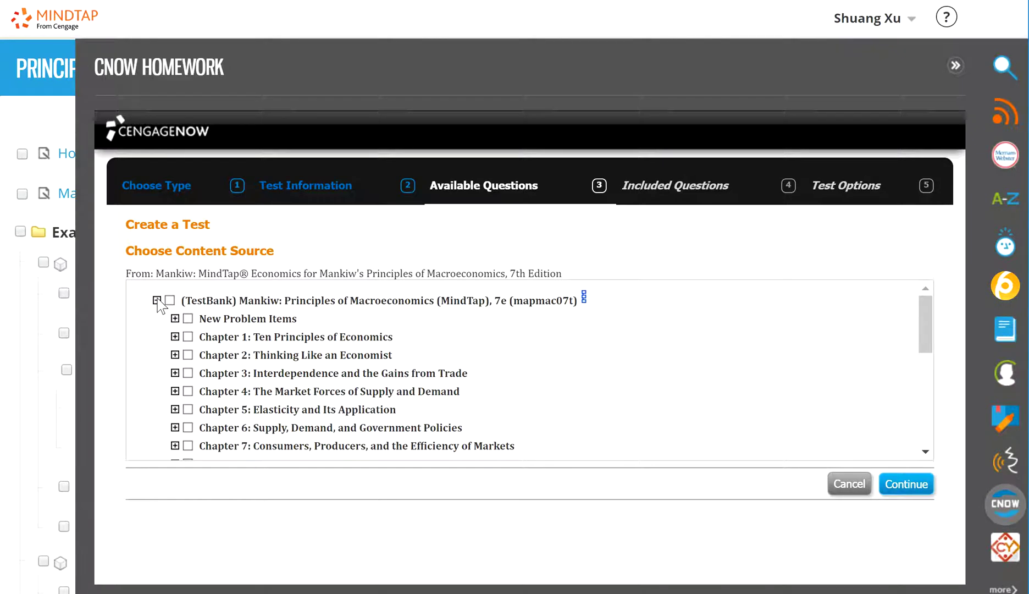
left_click(187, 337)
left_click(187, 355)
left_click(187, 374)
left_click(912, 495)
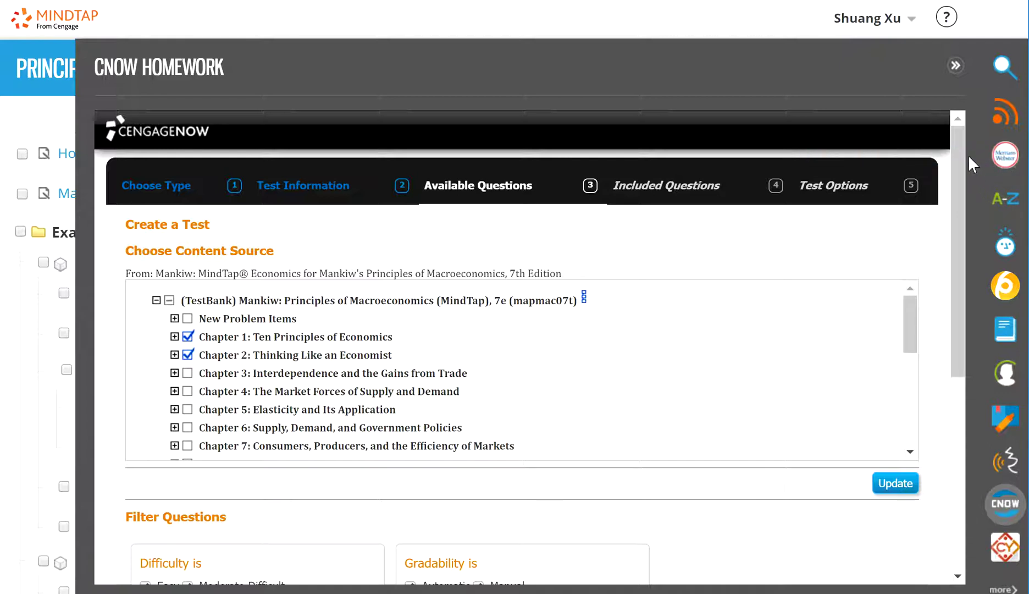
Step: Filter the Chapter 1 and 2 questions to automatic gradability only and try to continue with all of them
left_click_drag(959, 152, 959, 391)
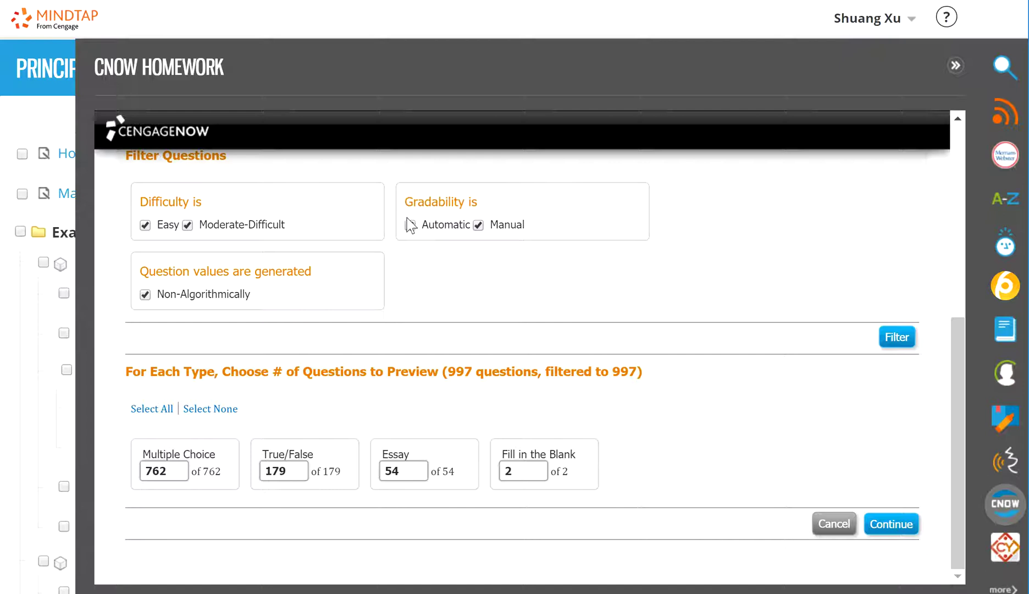
left_click(478, 226)
left_click(898, 337)
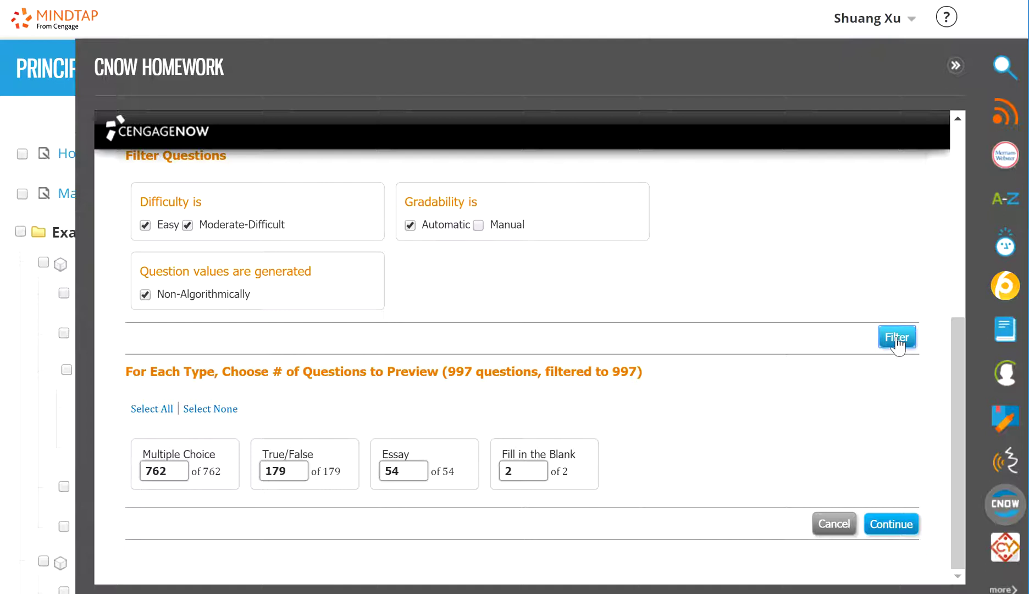
left_click_drag(965, 246, 955, 441)
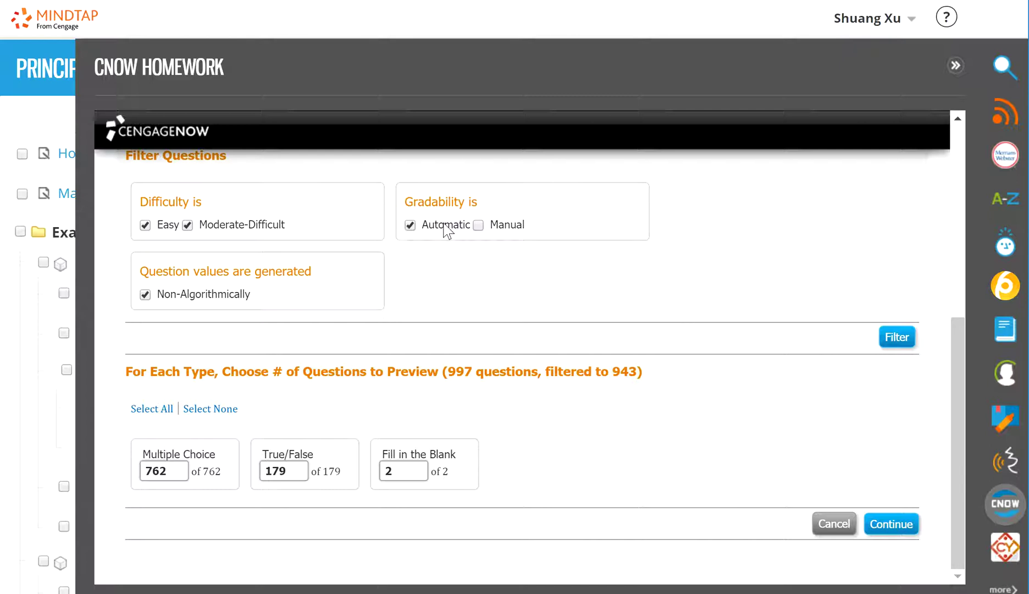
left_click(908, 528)
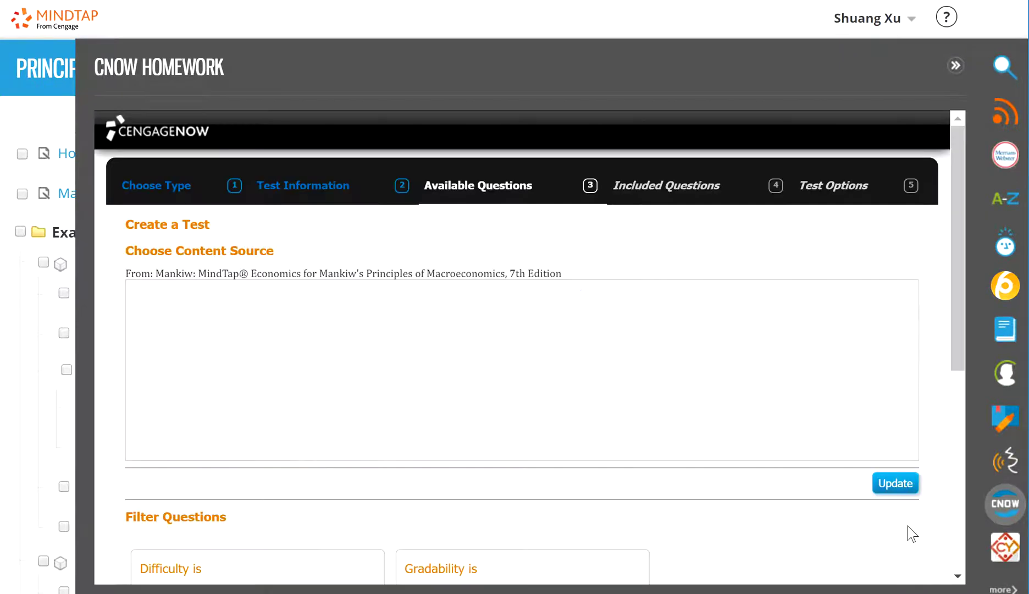
left_click_drag(958, 278, 956, 476)
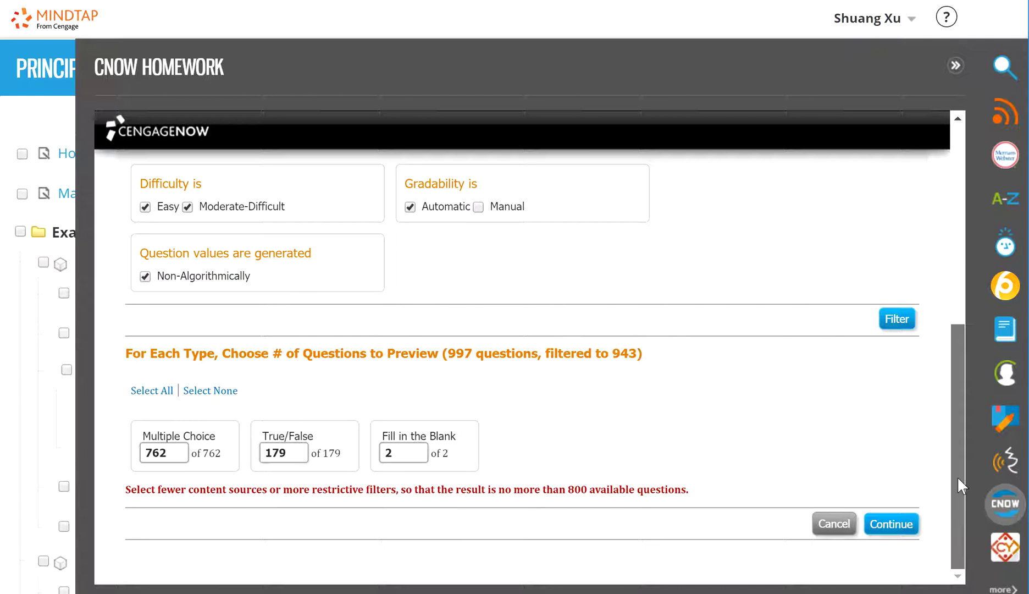
Step: Try to continue with Chapter 2 deselected without updating the content source
left_click_drag(956, 476, 958, 279)
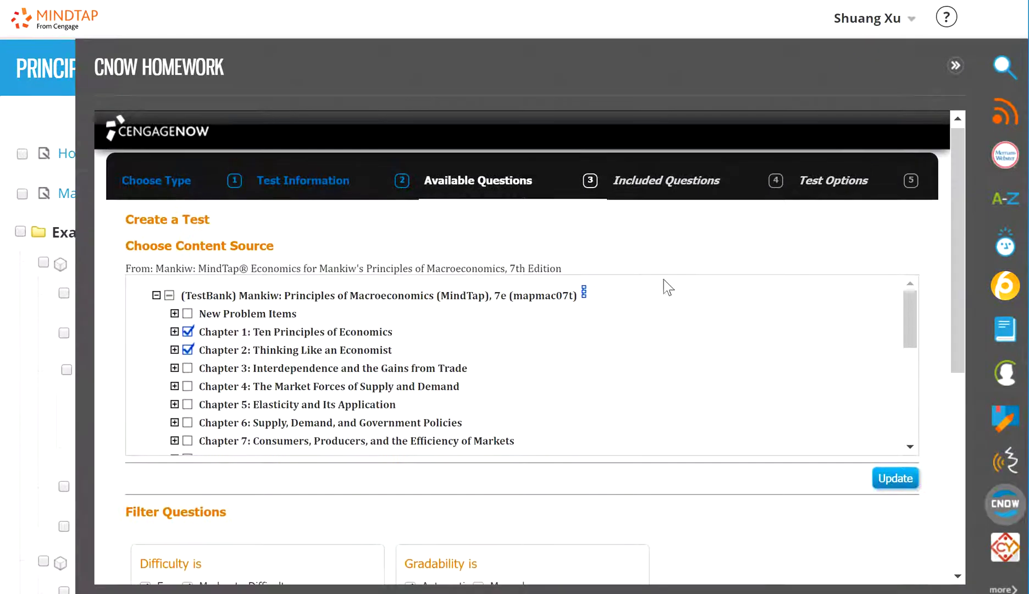
left_click(187, 349)
left_click_drag(960, 295, 954, 523)
left_click(915, 531)
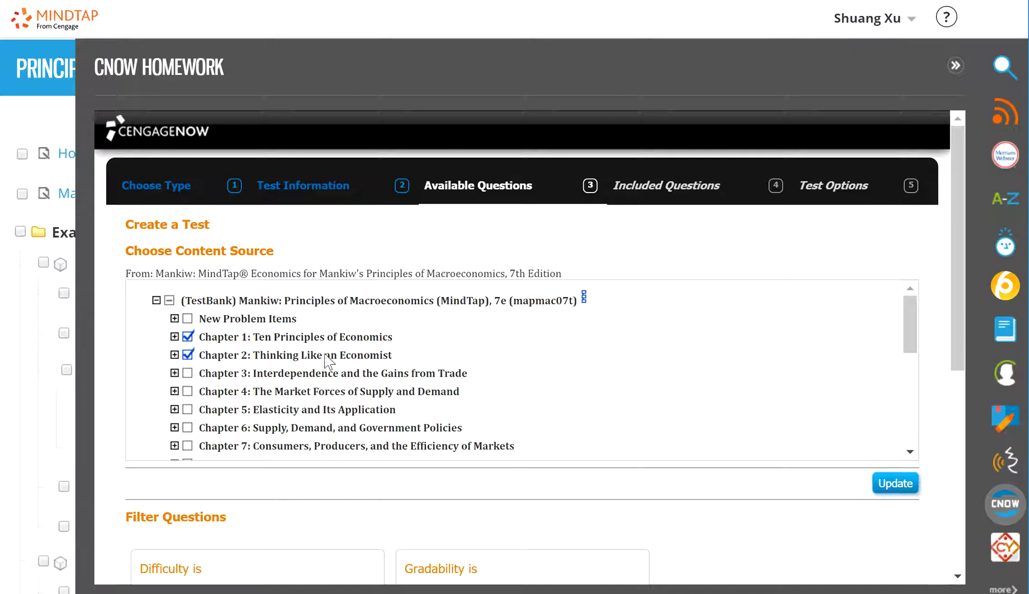
Step: Remove Chapter 2 from the content source and update it, accepting that current choices are discarded
left_click(182, 354)
left_click(879, 484)
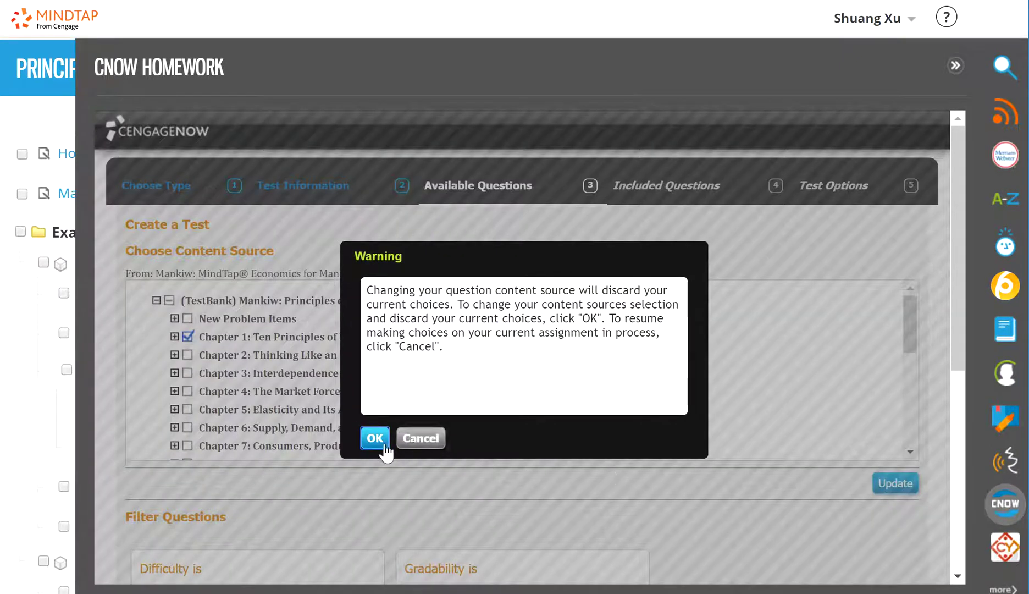
left_click(381, 444)
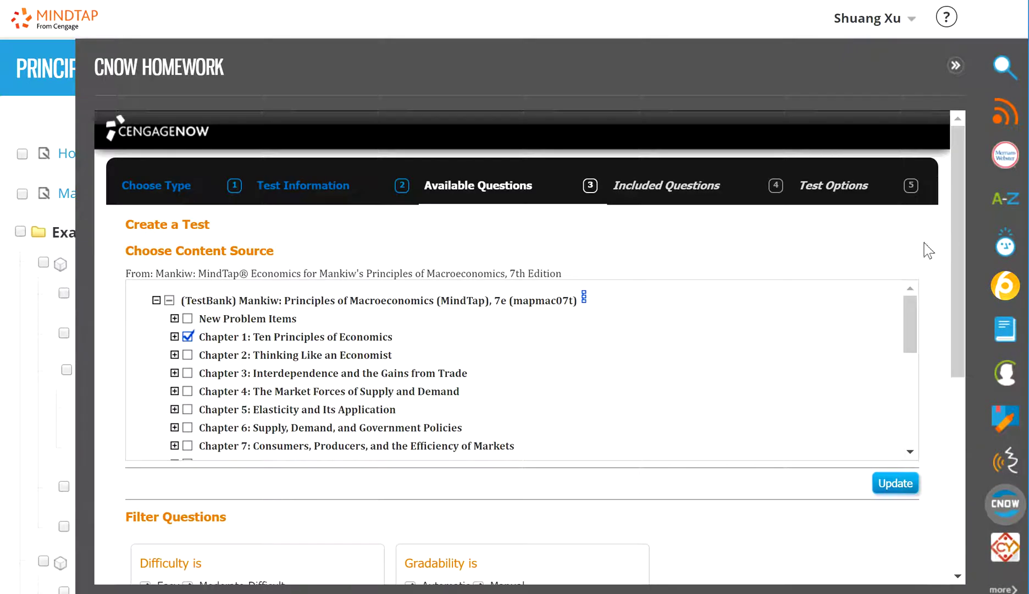
Step: Exclude manually graded Chapter 1 questions by filtering gradability to Automatic only
left_click_drag(956, 253, 956, 459)
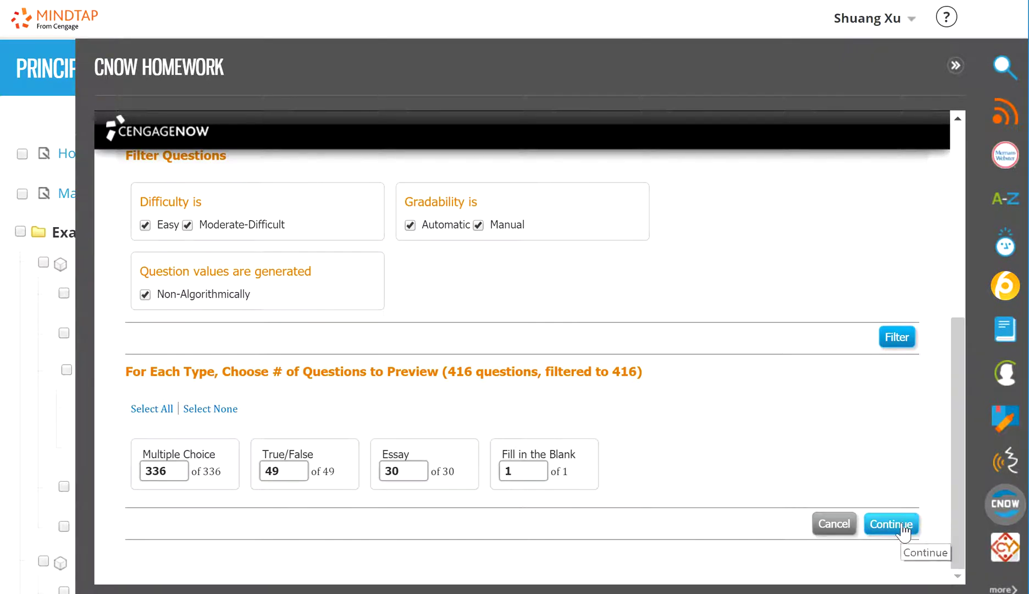
left_click(478, 226)
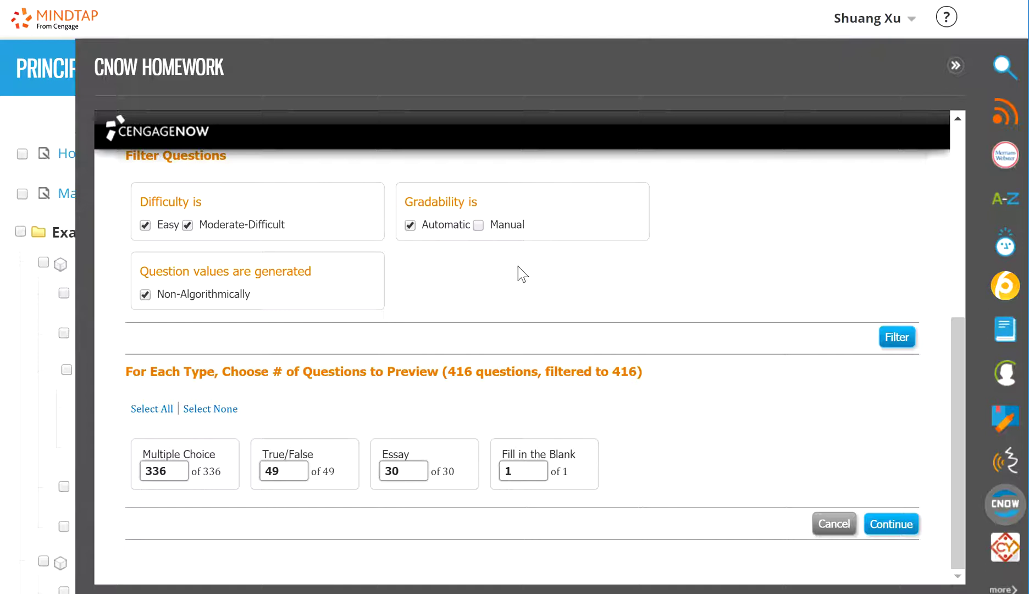
left_click(895, 338)
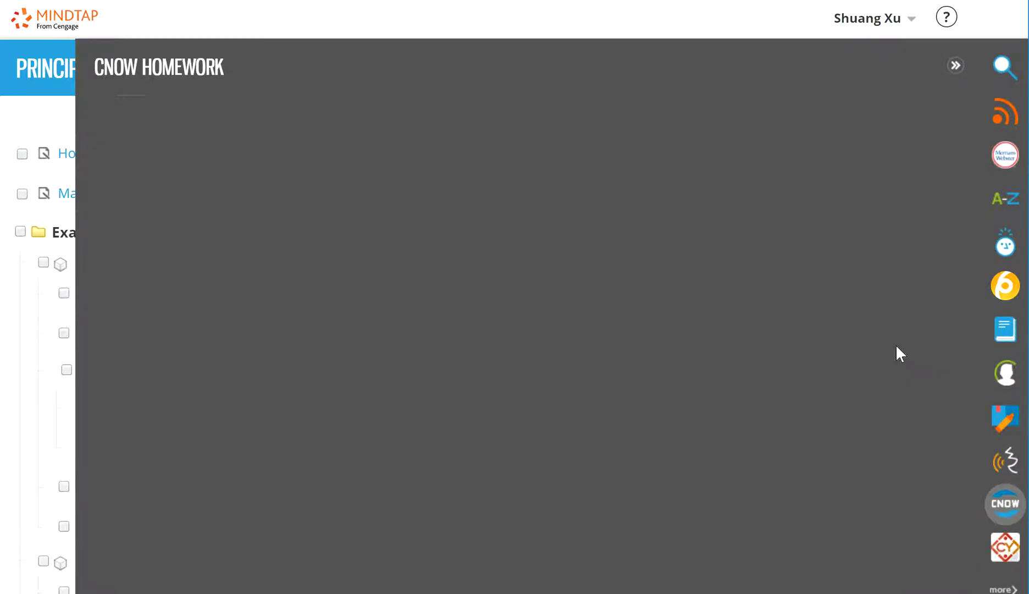
left_click_drag(957, 318, 953, 508)
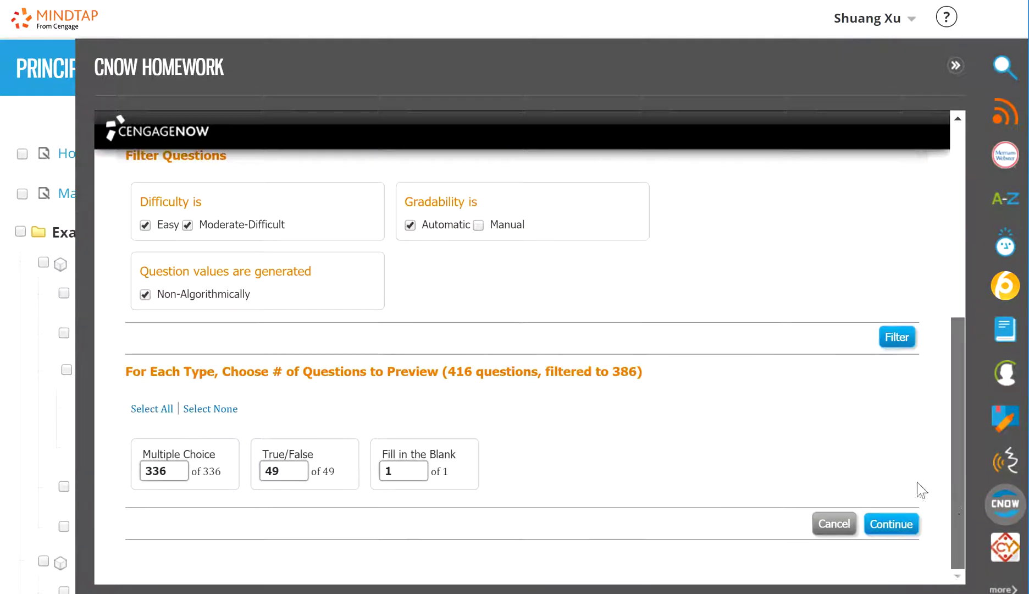
Step: Set the True/False and Fill in the Blank question counts to 0 and proceed to the included questions
double_click(287, 476)
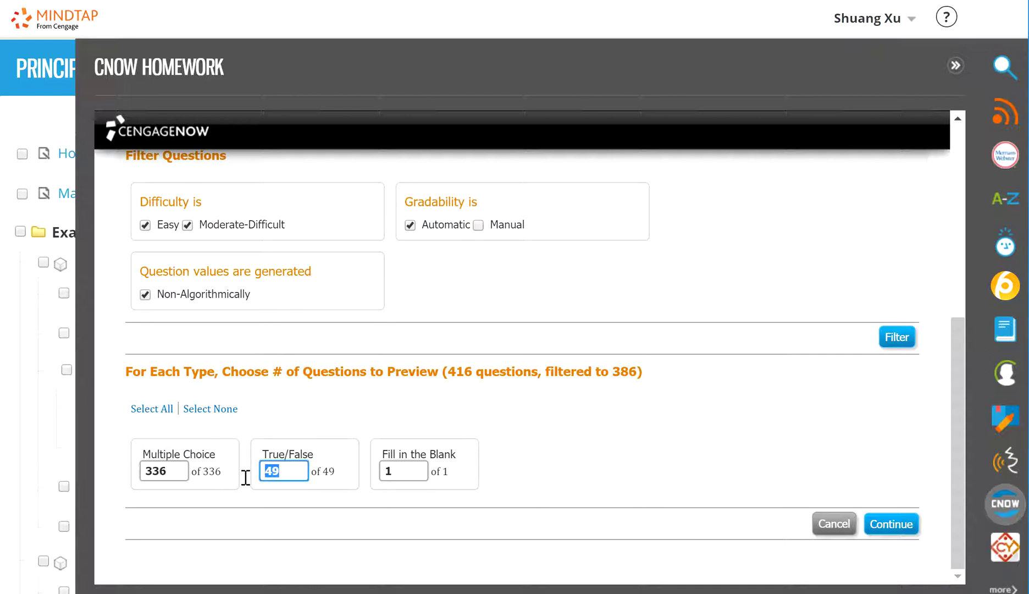
type("0")
double_click(413, 470)
type("0")
left_click(886, 527)
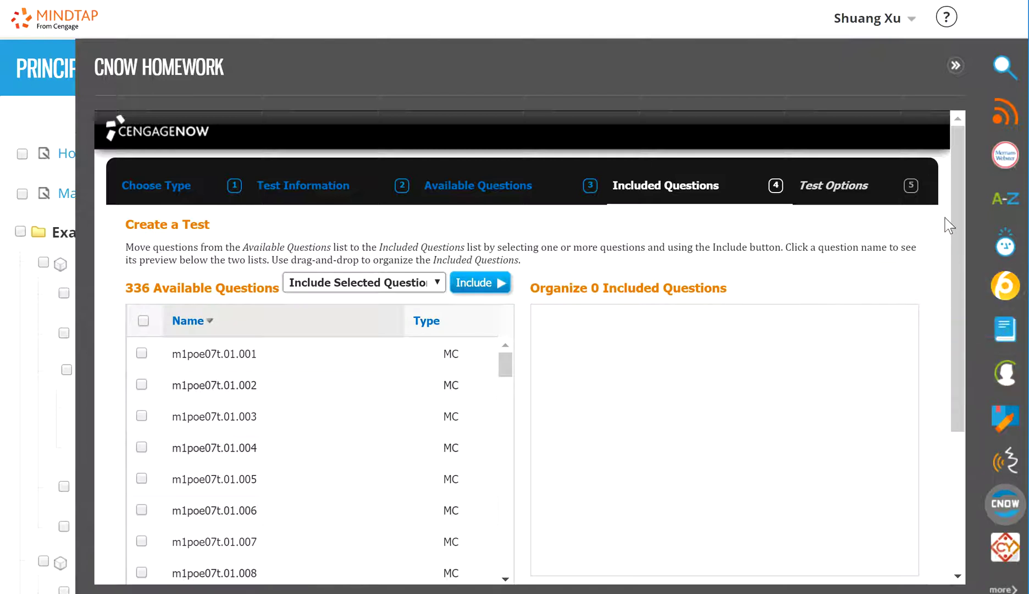
Step: Browse the available questions list and preview question m1poe07t.02.002 with its answer choices
scroll(952, 308, "down", 3)
left_click_drag(951, 282, 951, 255)
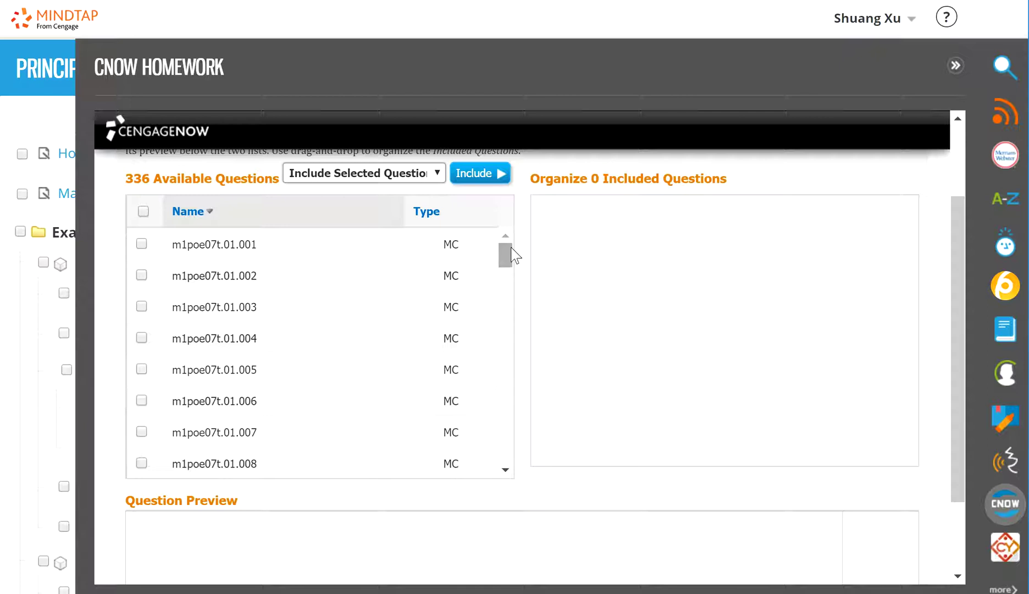
left_click_drag(509, 256, 503, 317)
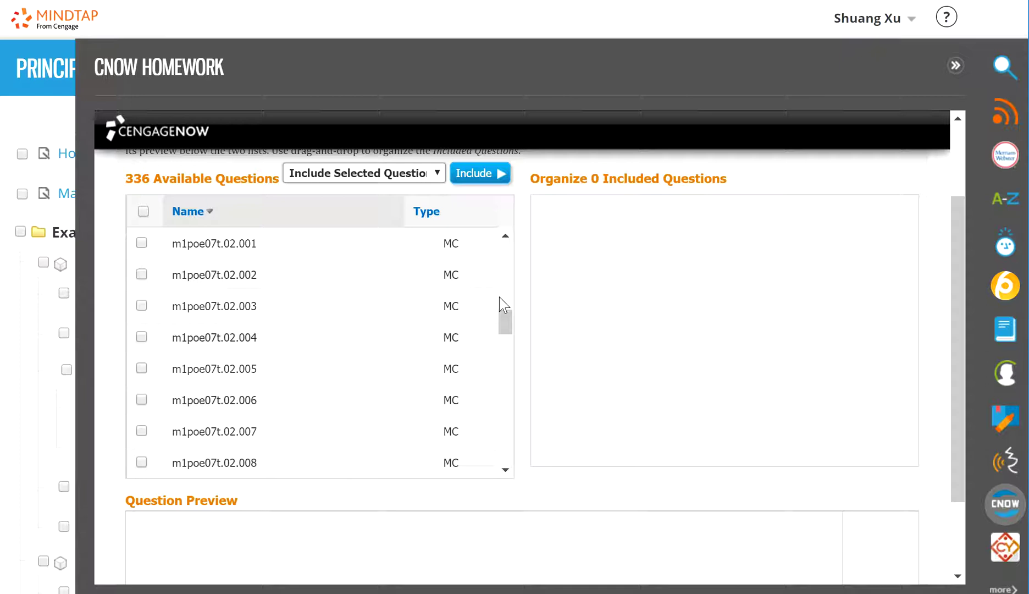
left_click(202, 278)
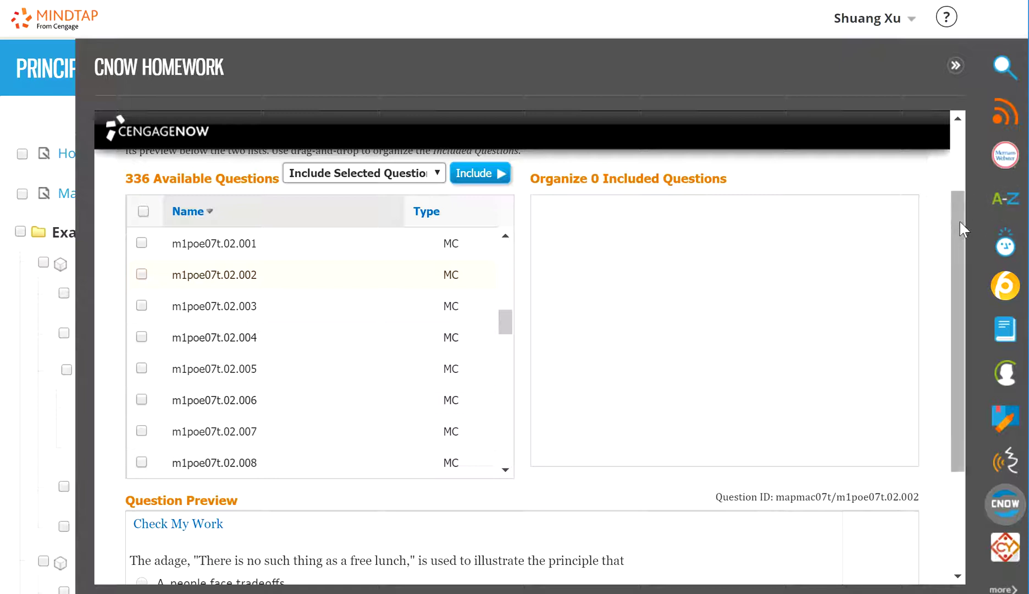
scroll(962, 256, "down", 1)
left_click_drag(960, 248, 959, 341)
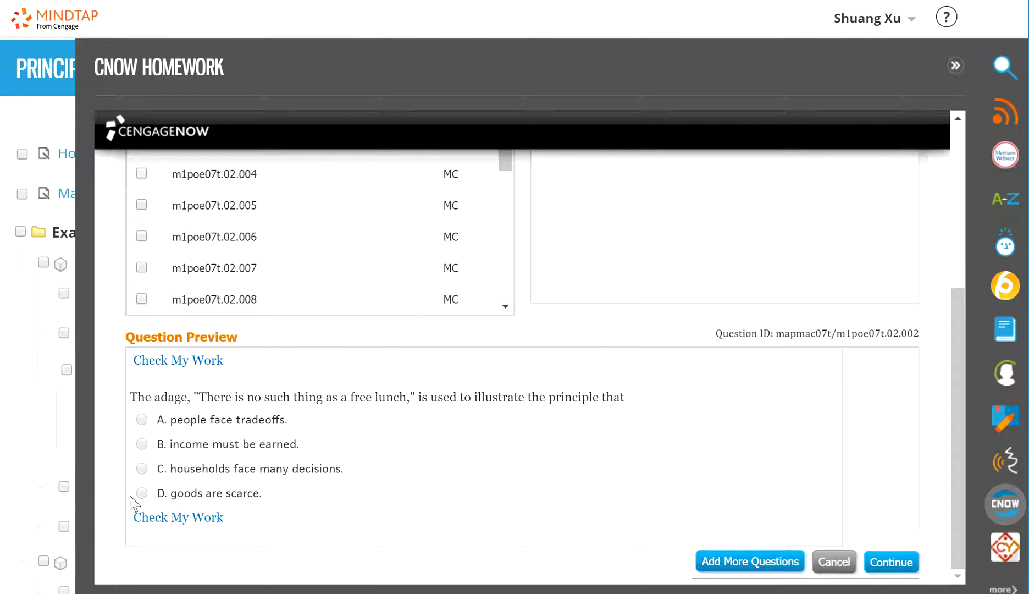
Step: Select questions m1poe07t.02.001 through m1poe07t.02.005 individually in the available questions list
left_click_drag(959, 335, 957, 178)
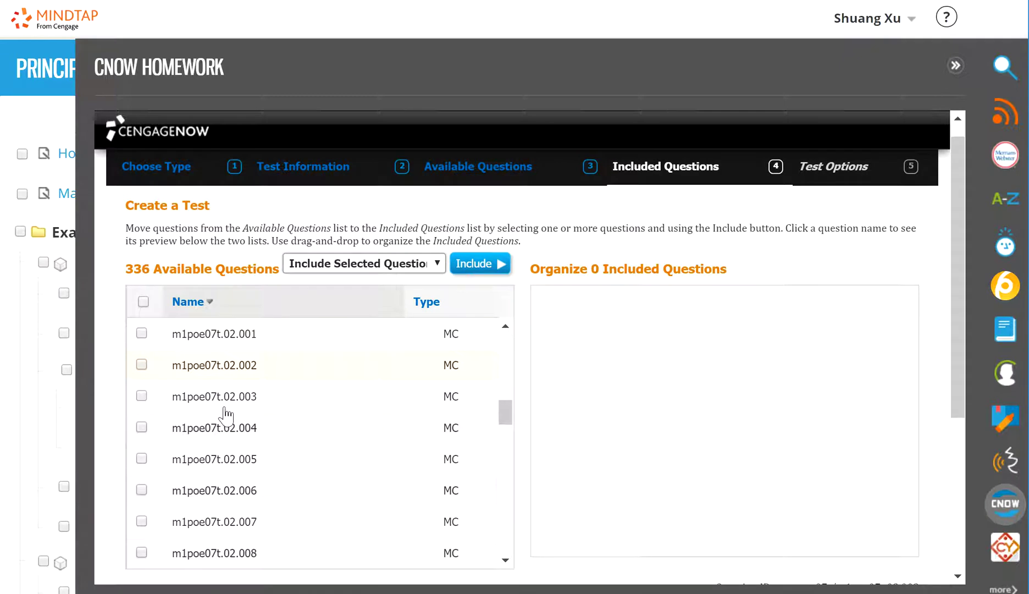
left_click(141, 332)
left_click(142, 366)
left_click(142, 396)
left_click(142, 427)
left_click(141, 459)
Step: Select all available questions and start creating a new pool from them
left_click(143, 302)
left_click(438, 266)
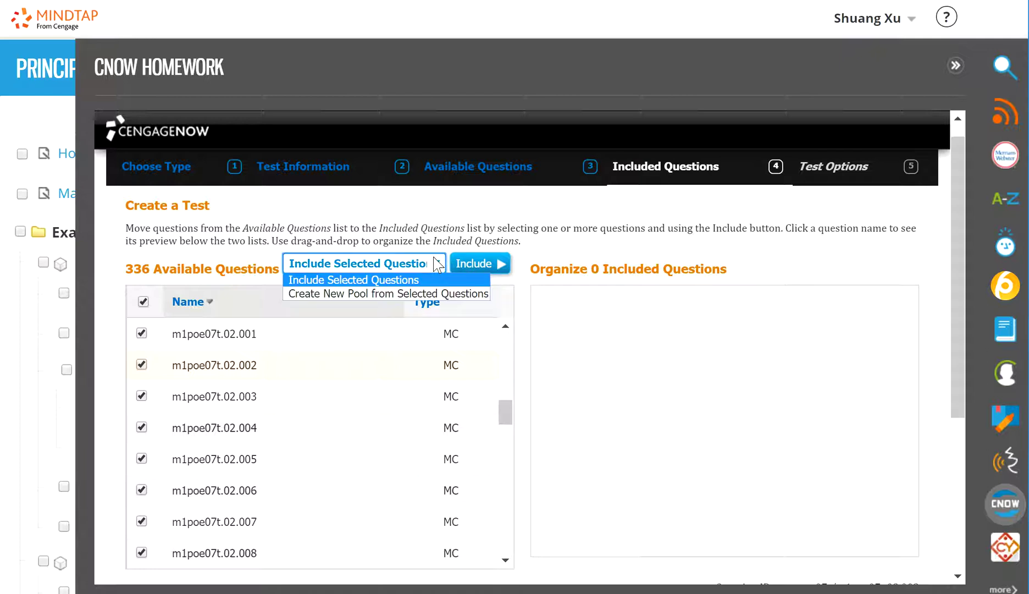
left_click(301, 294)
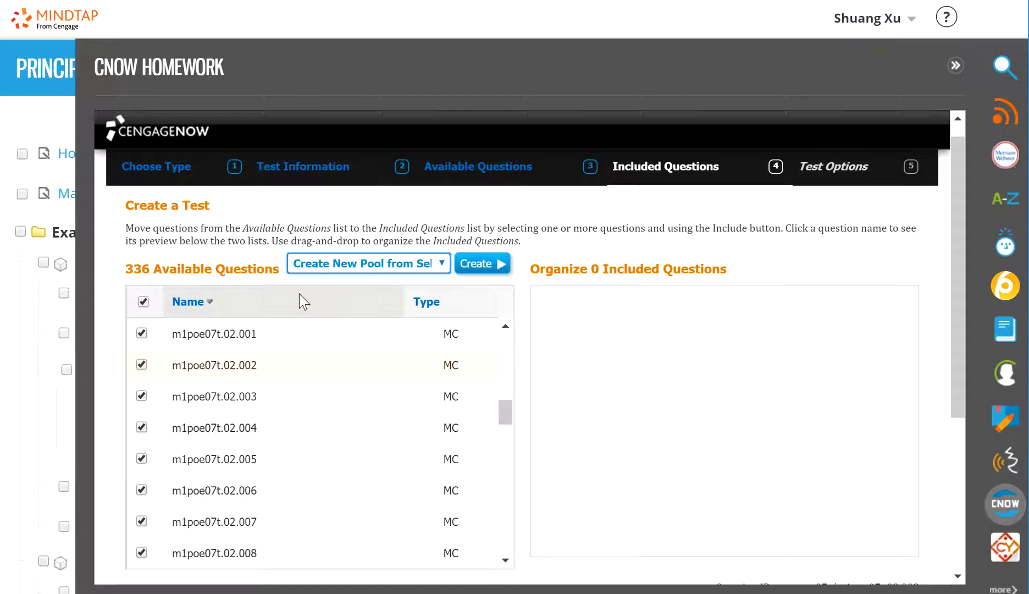
left_click(479, 265)
Step: Create the question pool named "Chapter 1 pool" with a score of 5 points per question and 10 questions drawn from it
double_click(414, 297)
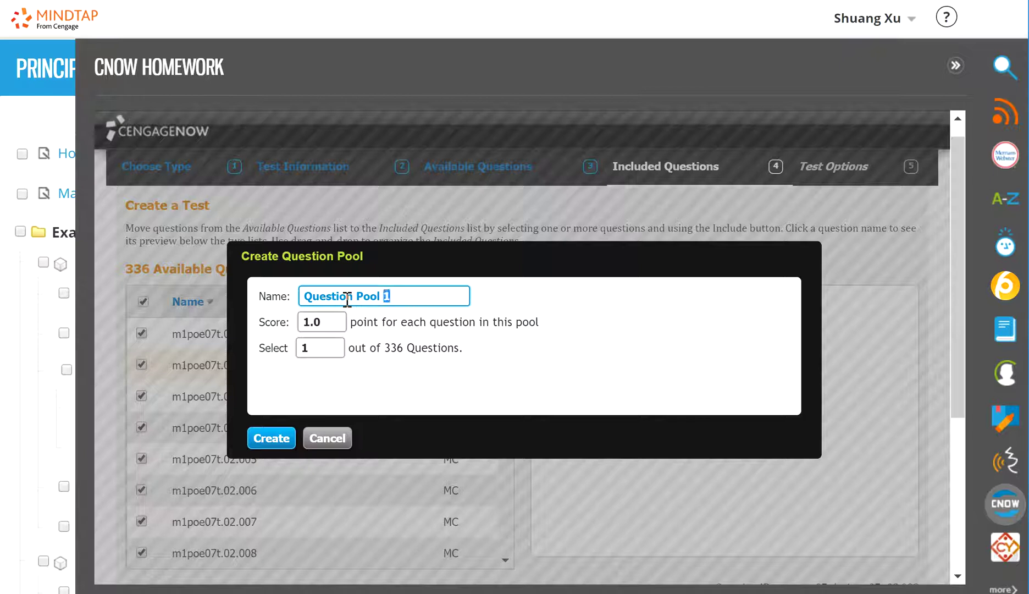
triple_click(347, 298)
type("Chapter 1 pool")
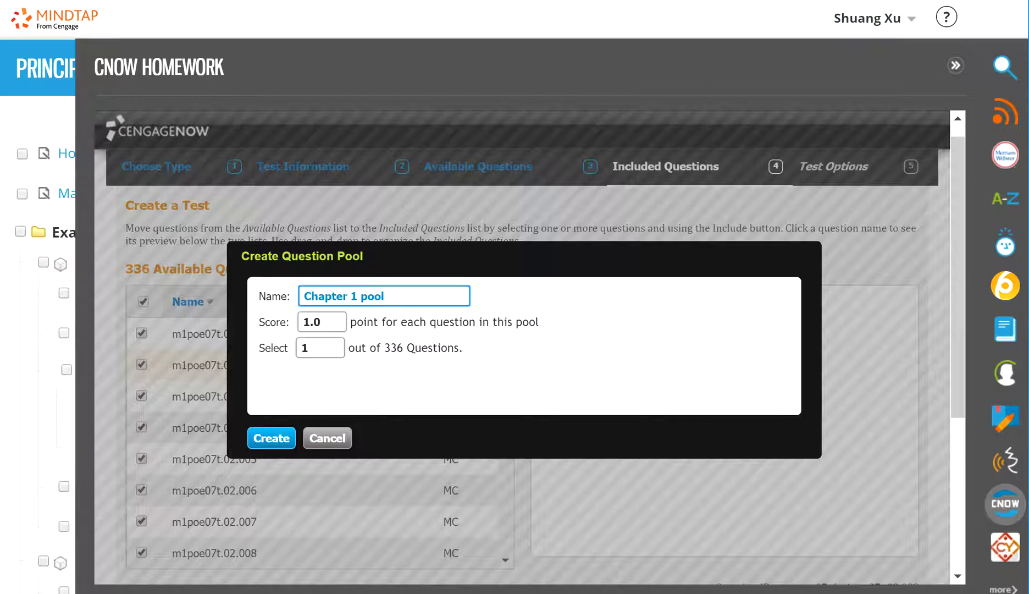
key("Tab")
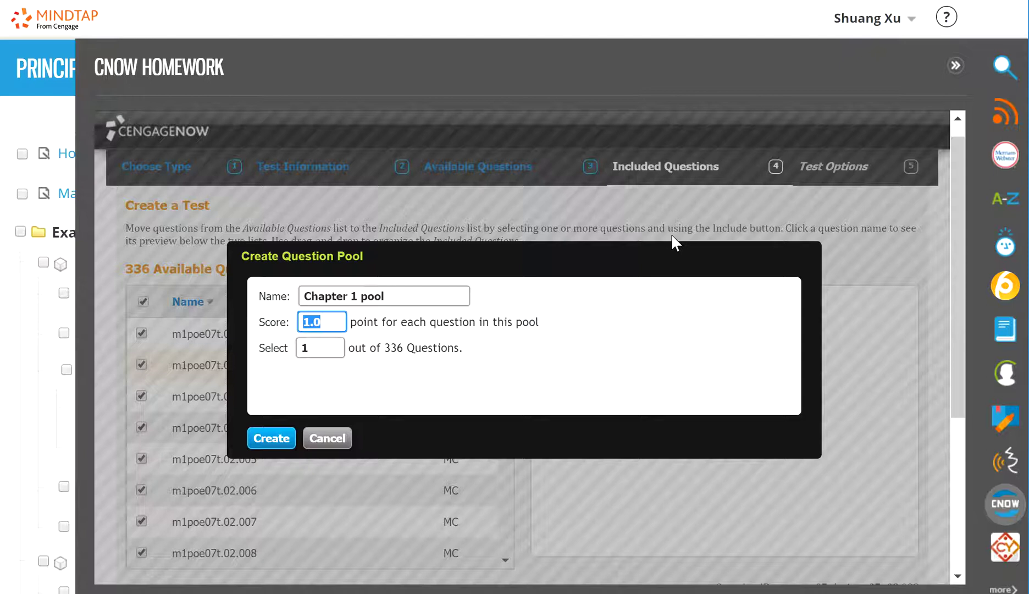
type("5")
left_click(332, 352)
type("10")
left_click(274, 440)
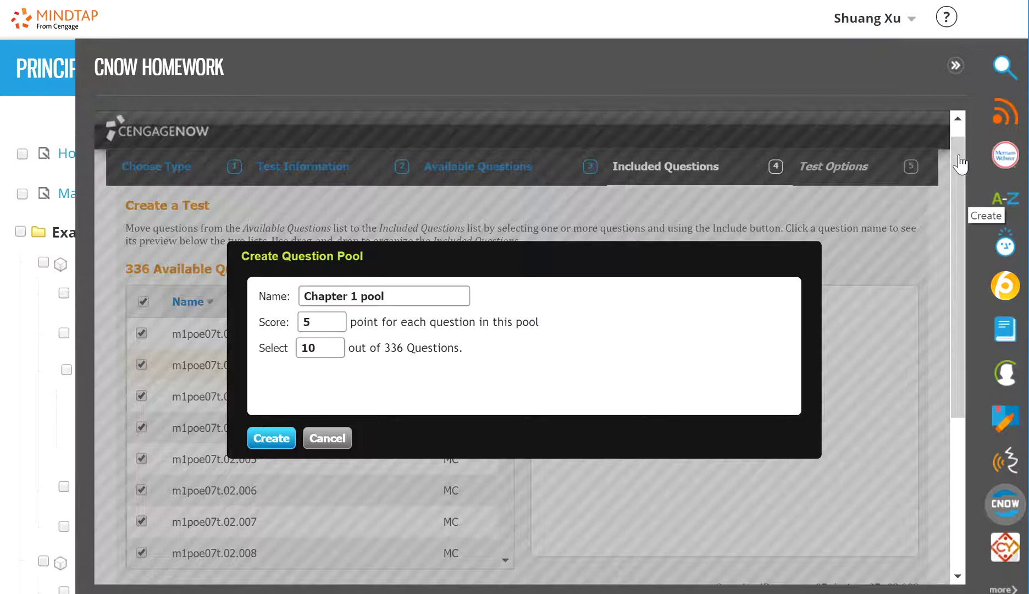
Step: Confirm creation of the Chapter 1 question pool and start adding more questions to the test
left_click(259, 445)
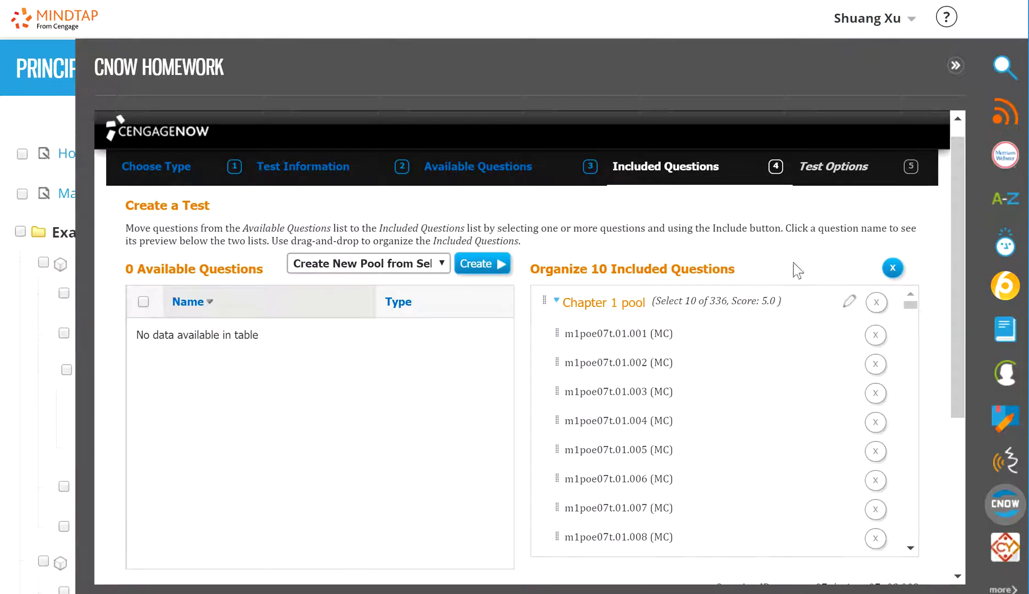
left_click_drag(958, 225, 958, 281)
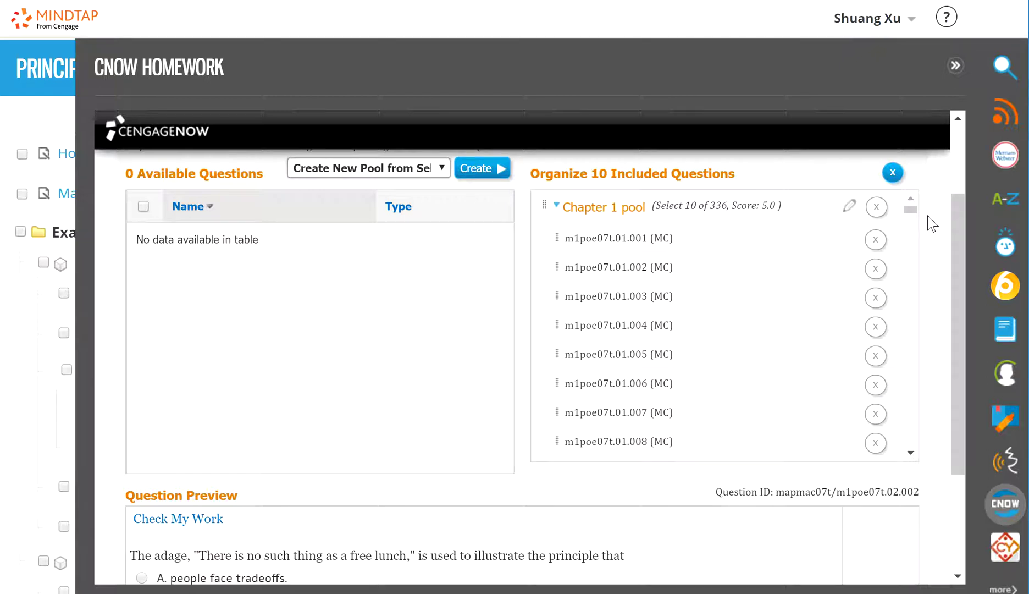
left_click_drag(954, 230, 952, 433)
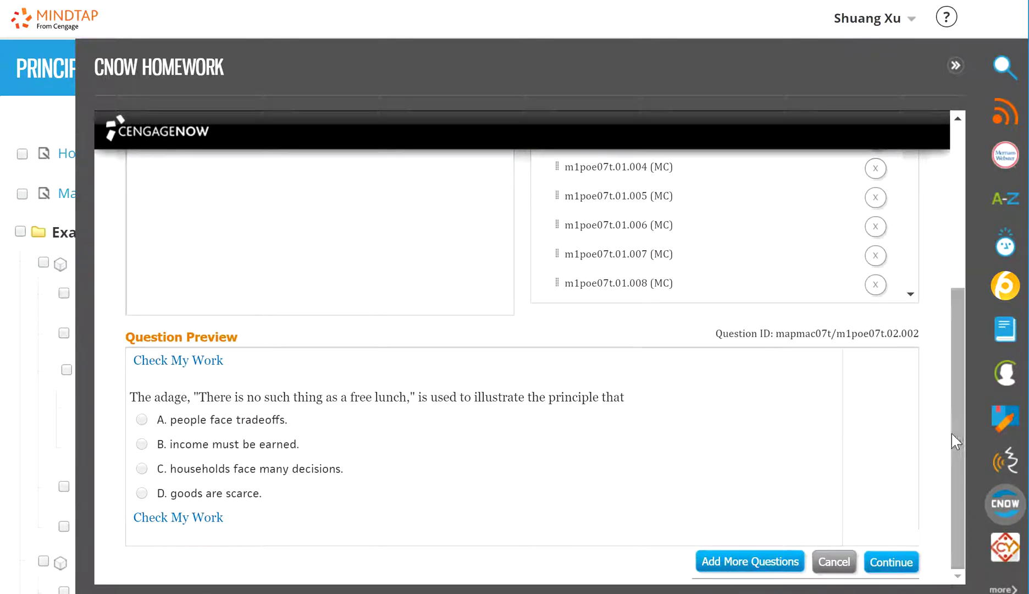
left_click(730, 569)
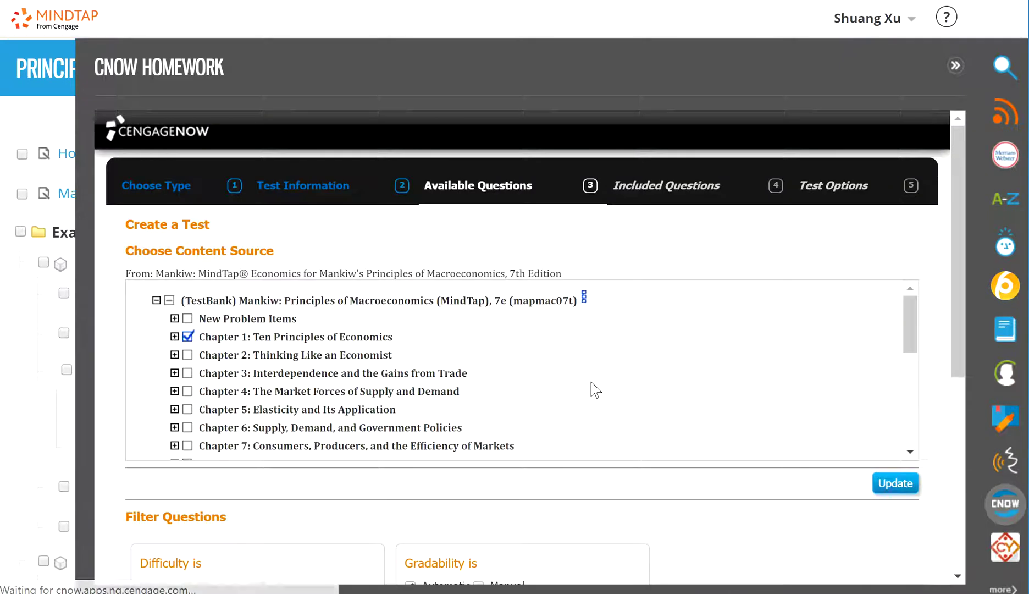
Step: Replace Chapter 1 with Chapter 2: Thinking Like an Economist as the content source and accept discarding the current choices
left_click(188, 337)
left_click(187, 355)
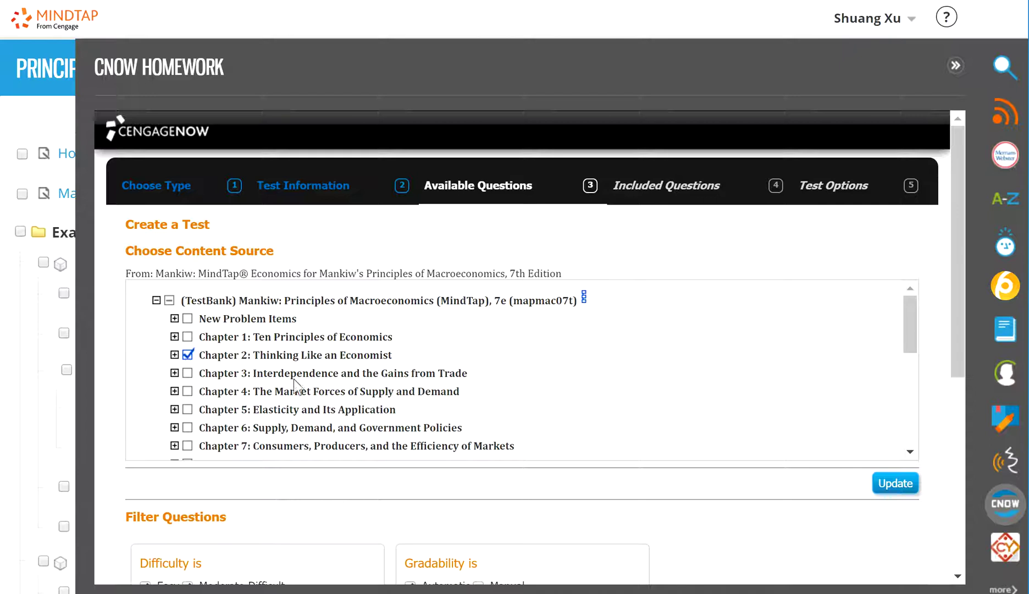
left_click(887, 487)
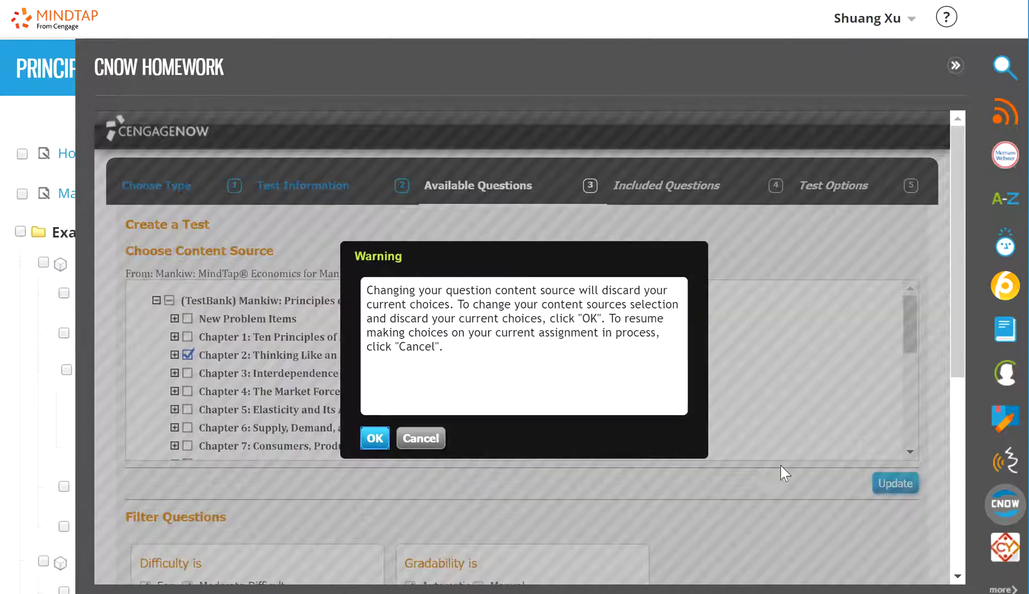
left_click(384, 442)
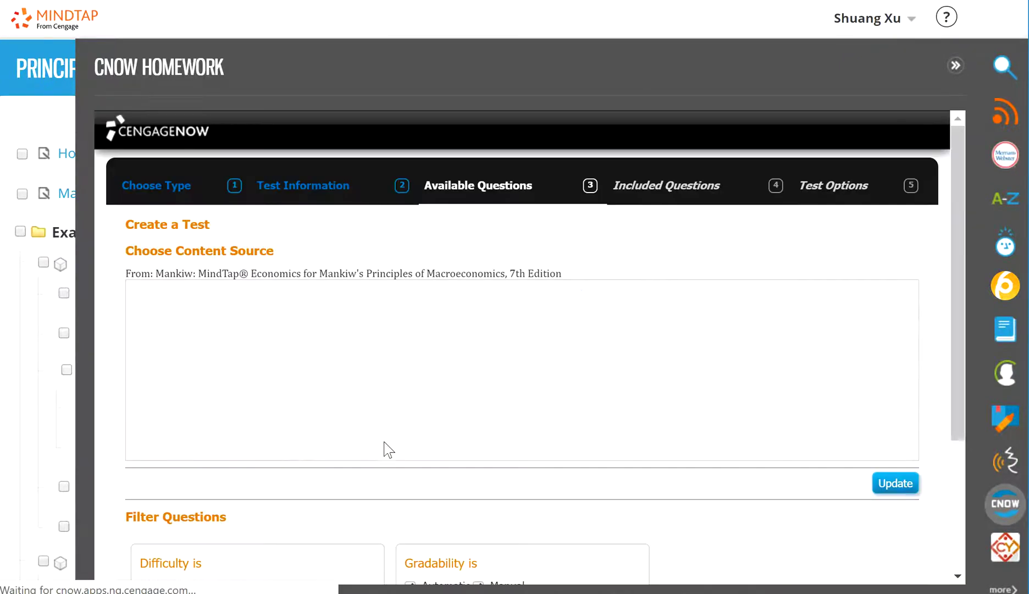
Step: Filter the Chapter 2 questions to exclude manually graded ones, keeping only automatic gradability
left_click_drag(959, 298, 953, 473)
left_click(478, 254)
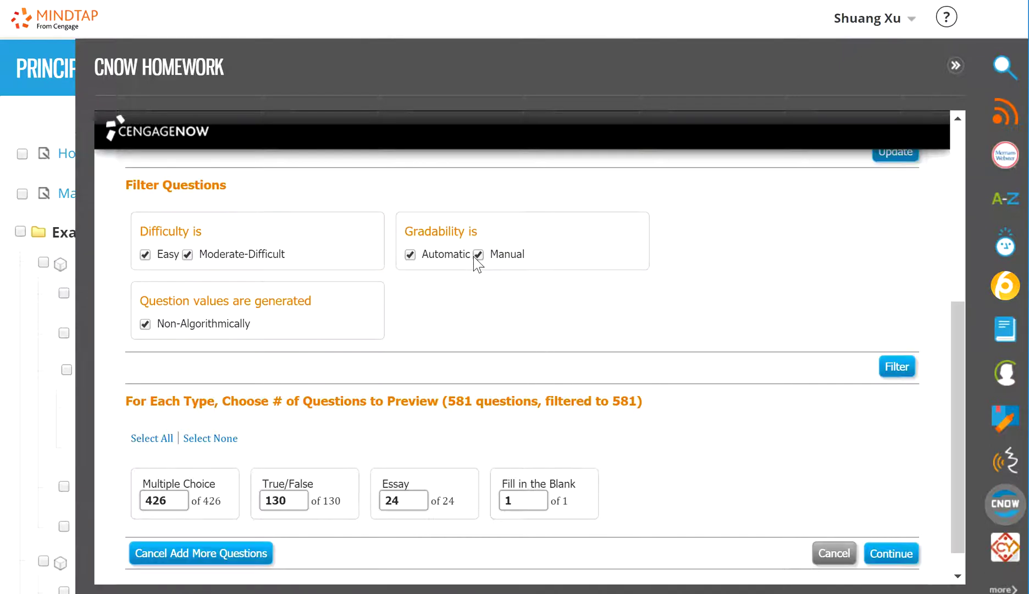
left_click(478, 255)
left_click(526, 498)
left_click(896, 365)
Step: Set the Fill in the Blank and True/False question counts to 0 and proceed to the included questions
left_click_drag(955, 277, 933, 553)
double_click(392, 466)
type("0")
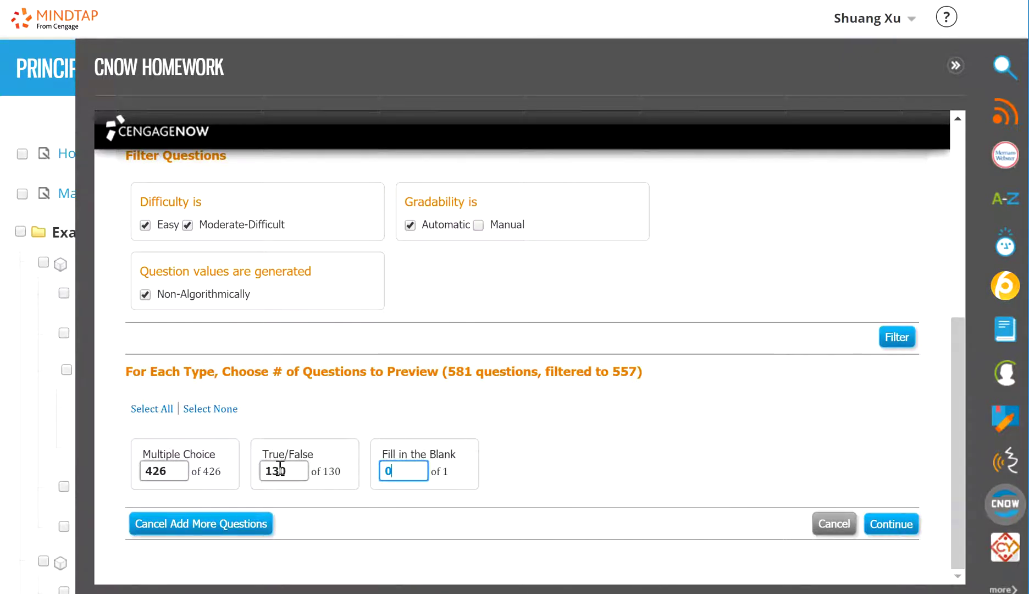
double_click(276, 470)
type("0")
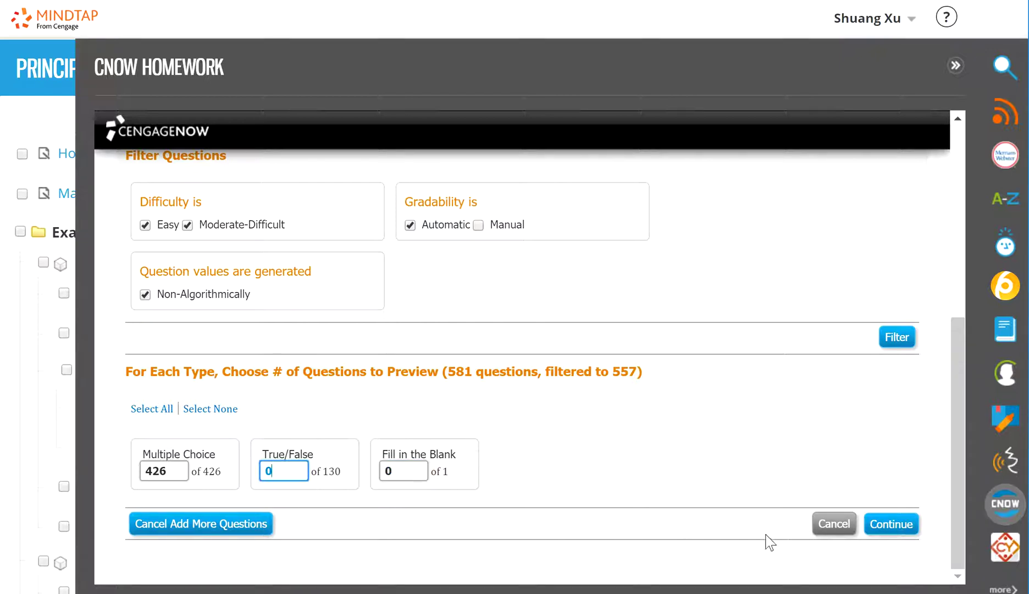
left_click(891, 525)
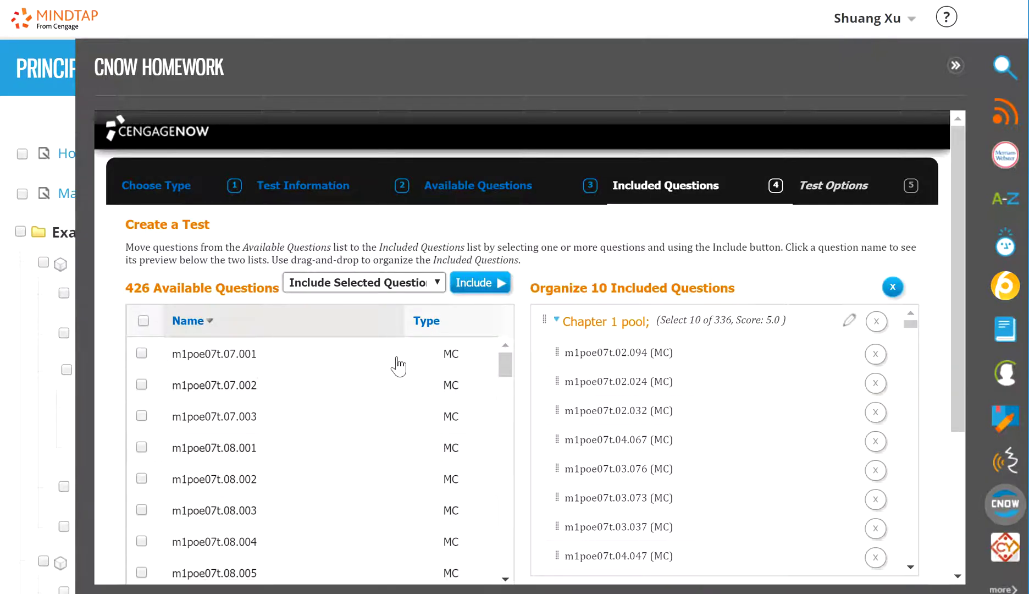
Step: Browse the available Chapter 2 questions and preview question m1poe07t.08.021 with its answer choices
scroll(954, 272, "down", 3)
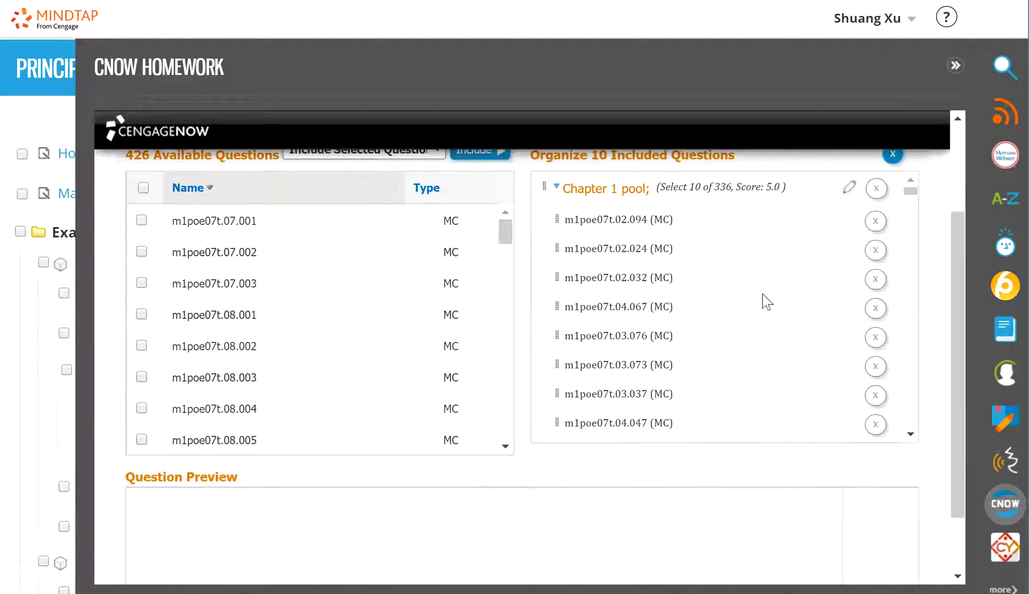
left_click_drag(506, 231, 473, 298)
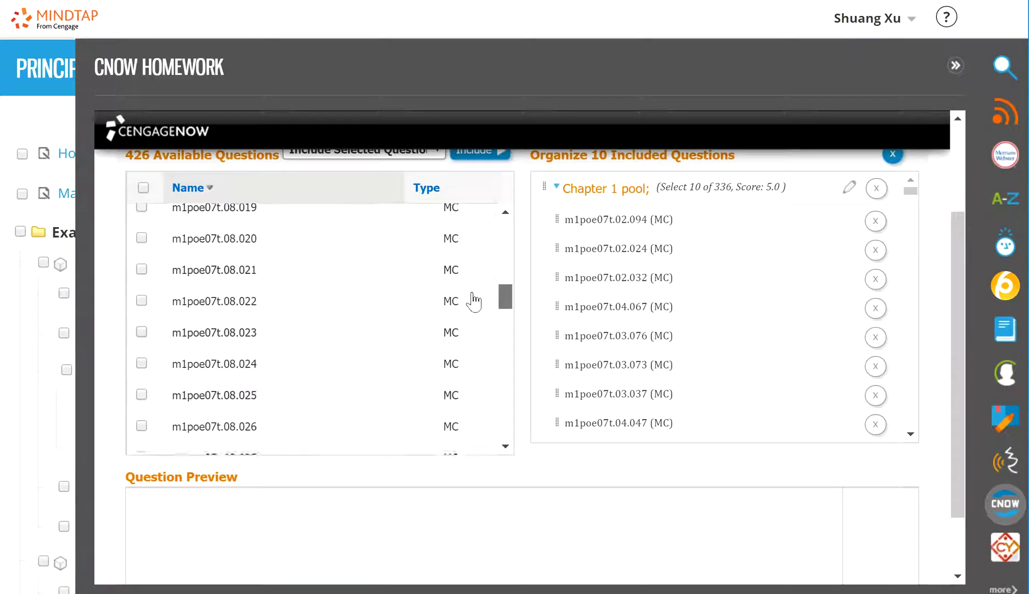
left_click(240, 294)
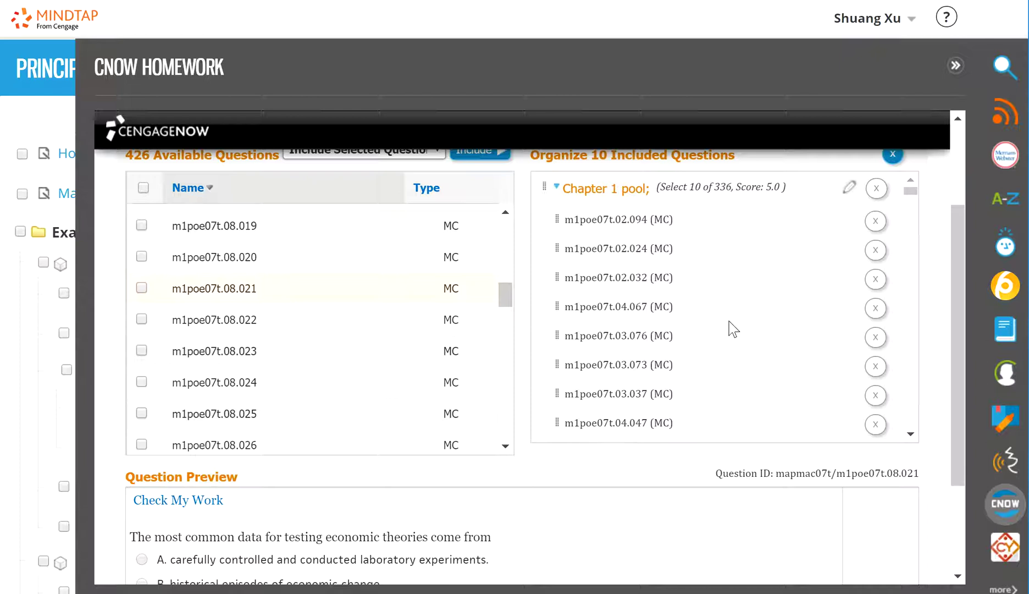
left_click_drag(951, 307, 961, 438)
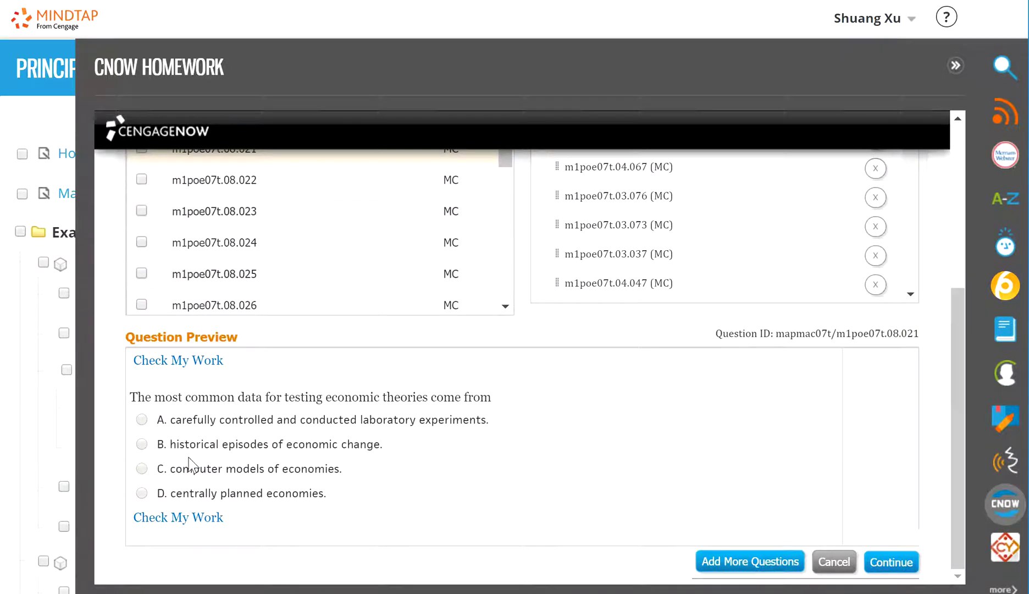
left_click_drag(955, 412, 962, 290)
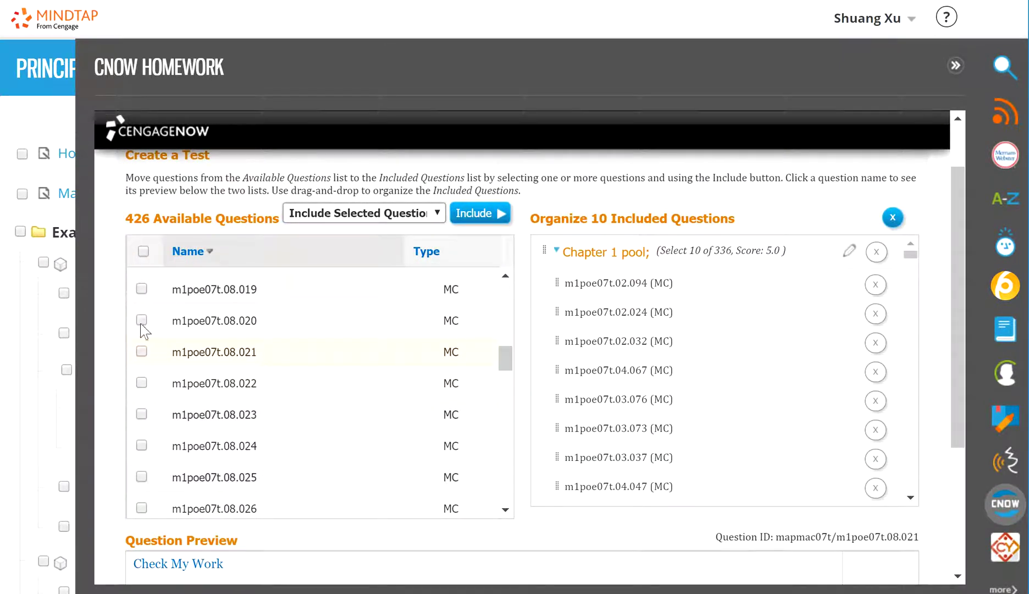
Step: Select all available Chapter 2 questions and start creating a new pool from them
left_click(142, 288)
left_click(141, 321)
left_click(143, 251)
left_click(421, 213)
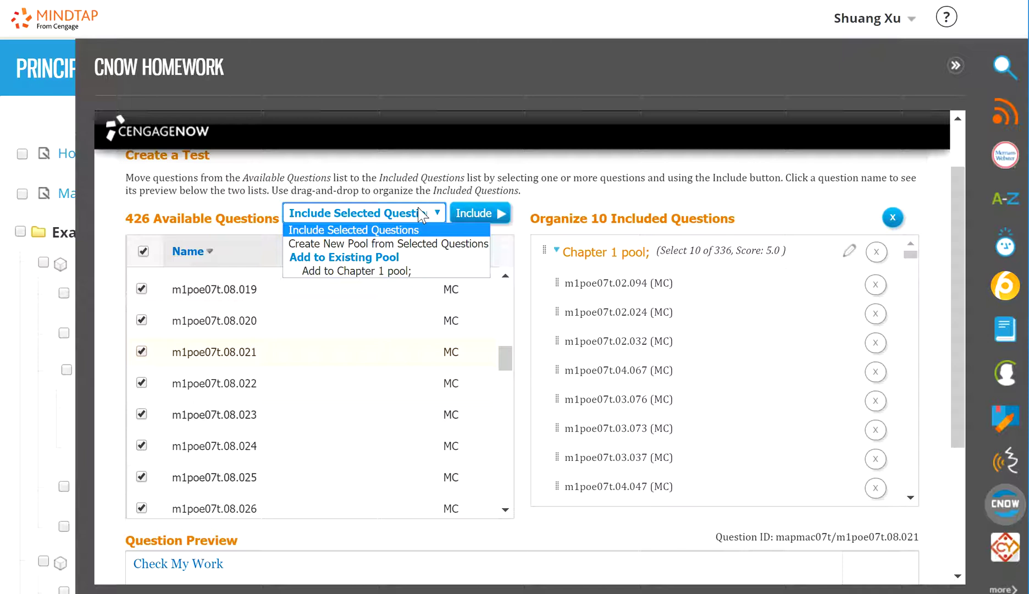
left_click(322, 247)
left_click(483, 214)
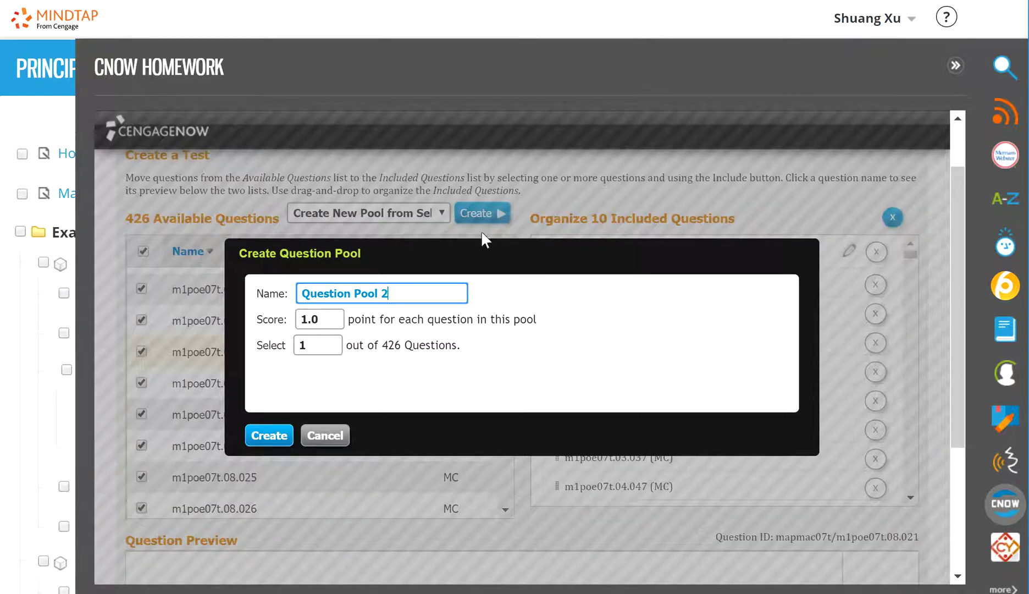
Step: Create the question pool named "Chapter 2 pool" with 5 points per question and 10 questions drawn from it
left_click_drag(413, 297, 141, 309)
type("j")
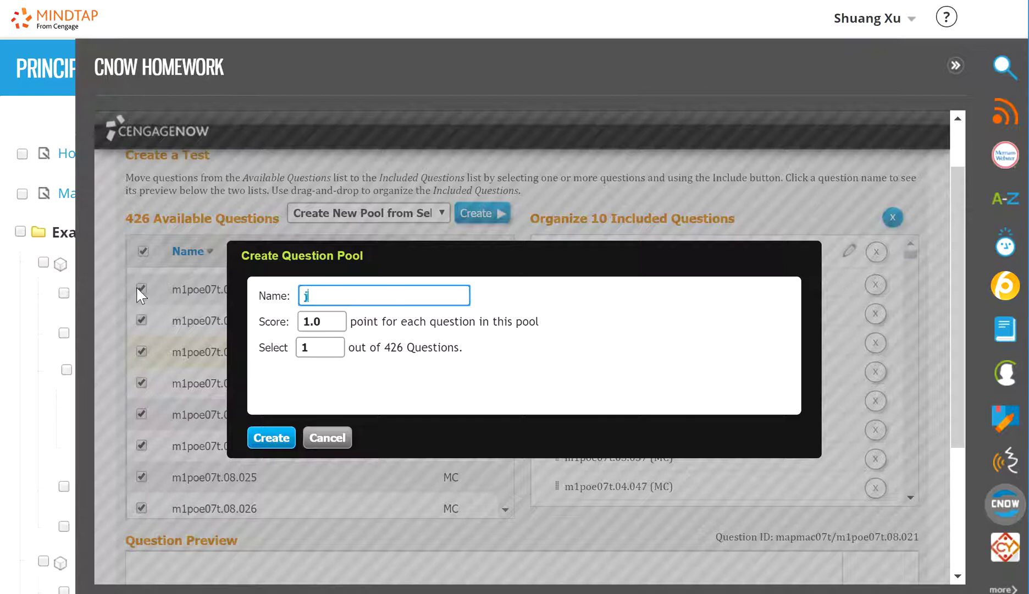
key("BackSpace")
type("Chapter 2 pool")
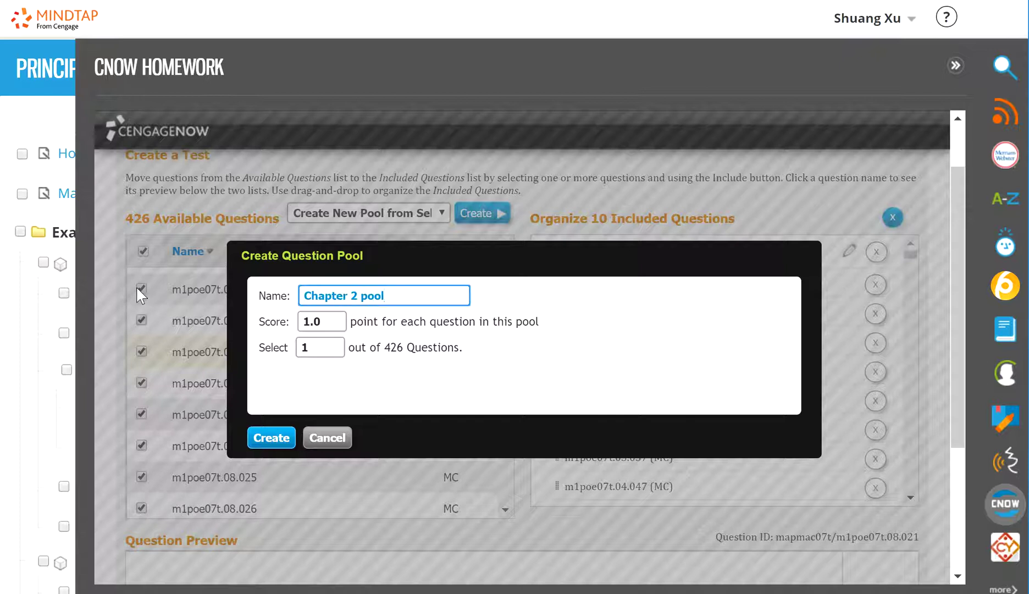
left_click_drag(330, 322, 245, 333)
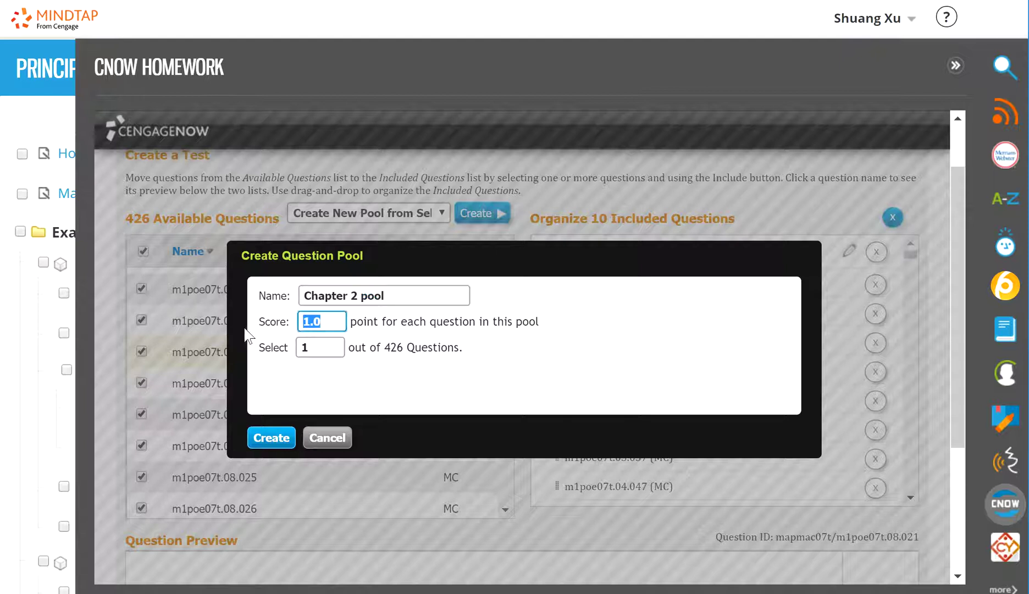
type("5")
left_click(326, 350)
type("0")
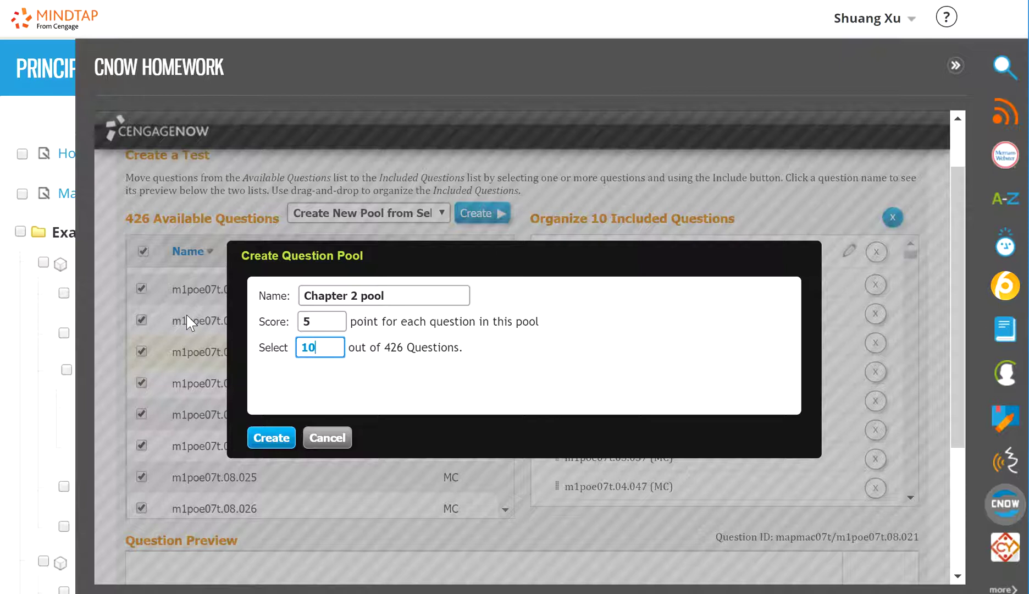
left_click(273, 443)
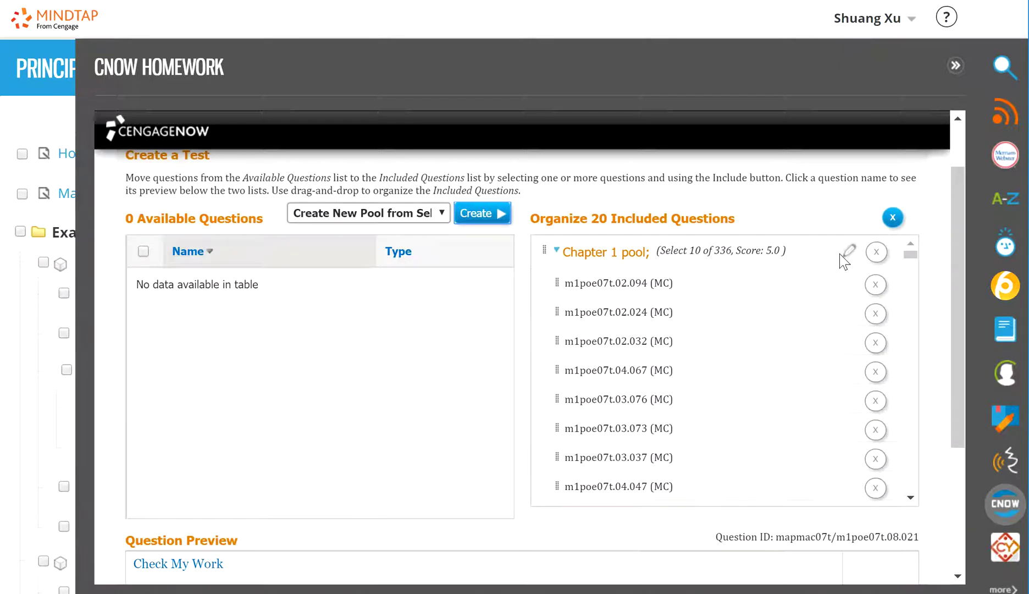
Step: Collapse the Chapter 1 and Chapter 2 pools in the included questions and proceed to the test options
left_click(556, 251)
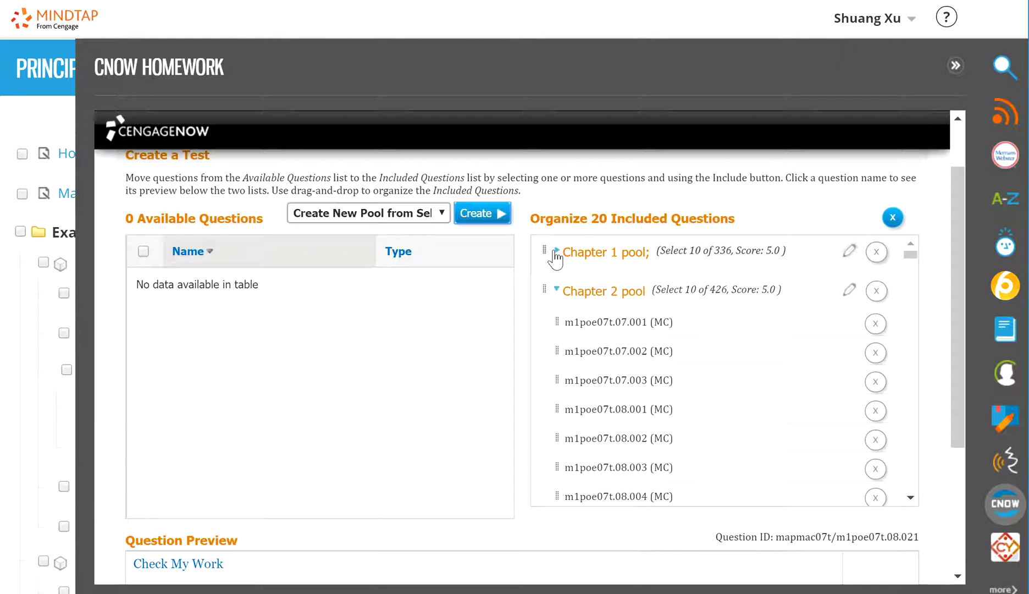
left_click(557, 291)
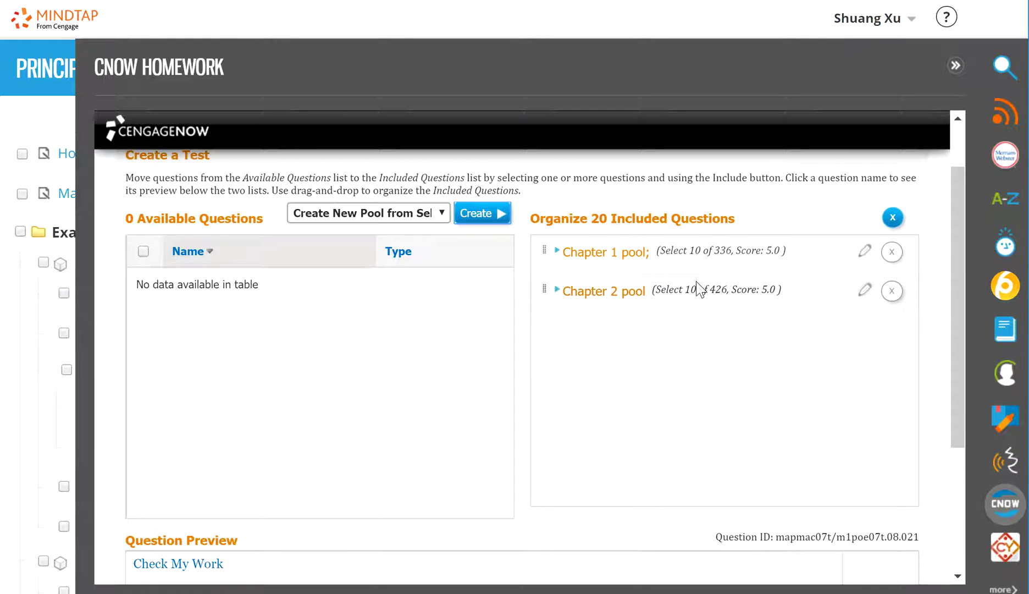
left_click_drag(953, 257, 959, 486)
left_click(896, 560)
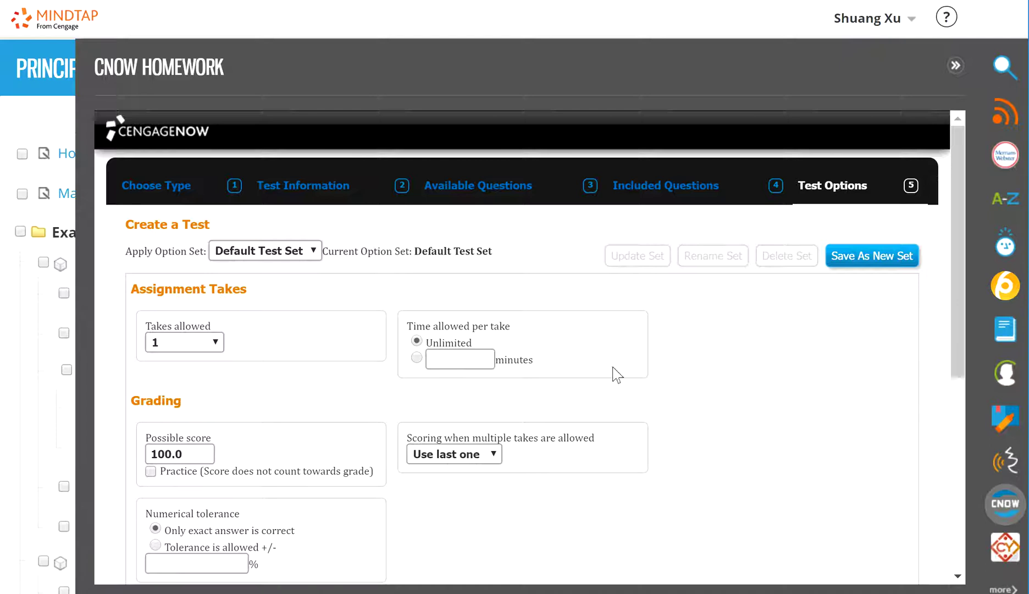
Step: Allow 3 takes of the test and limit the time allowed per take to 90 minutes
left_click(186, 345)
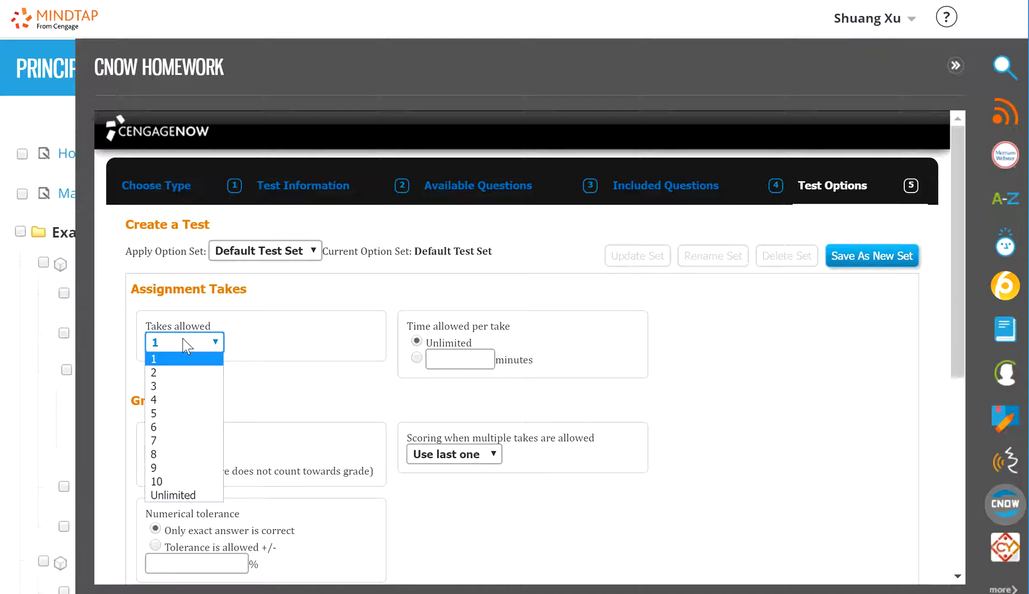
left_click(168, 383)
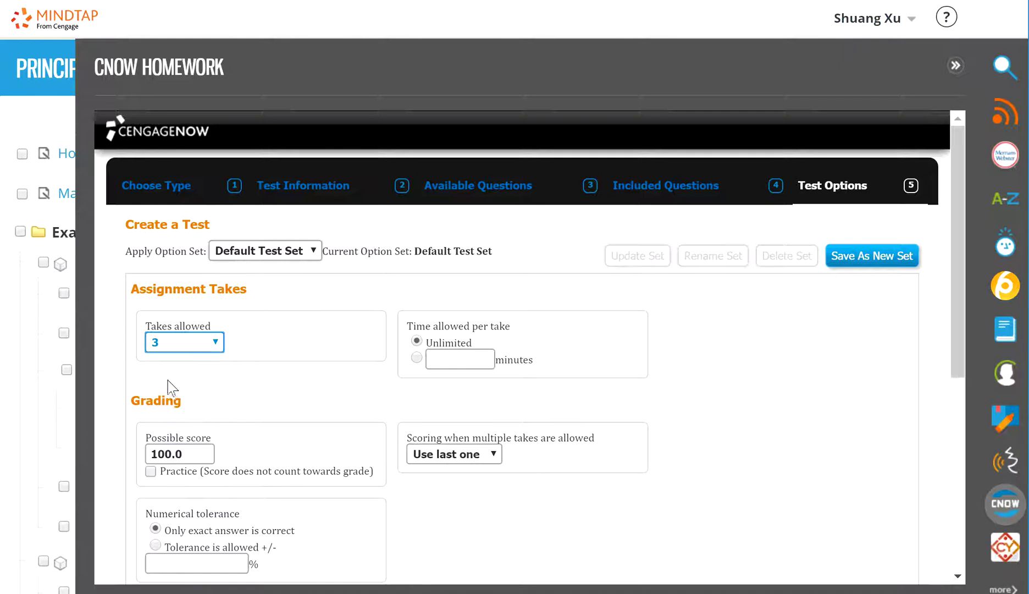
left_click(417, 357)
left_click(462, 356)
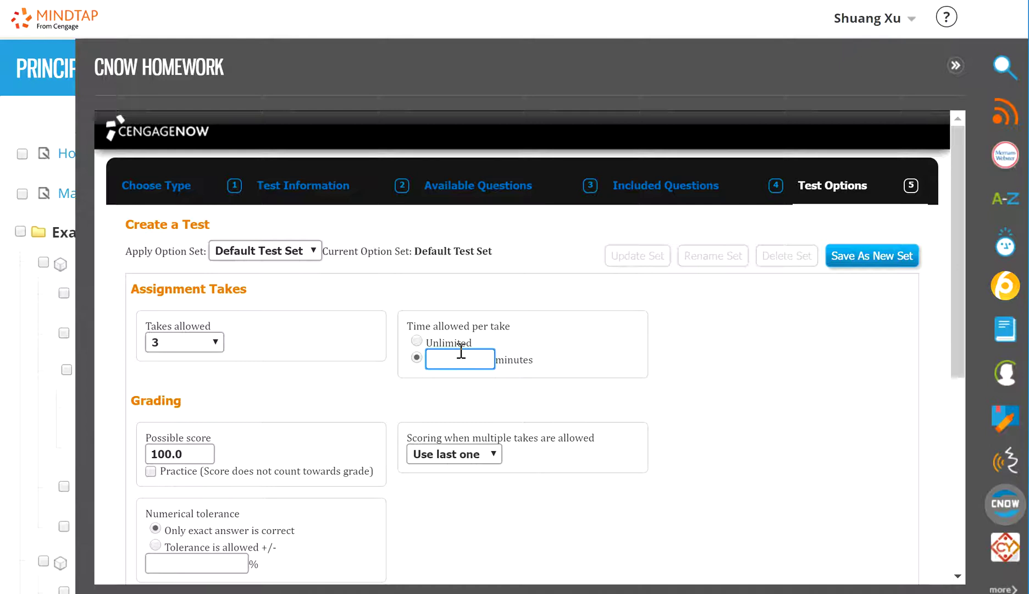
type("90")
left_click(265, 423)
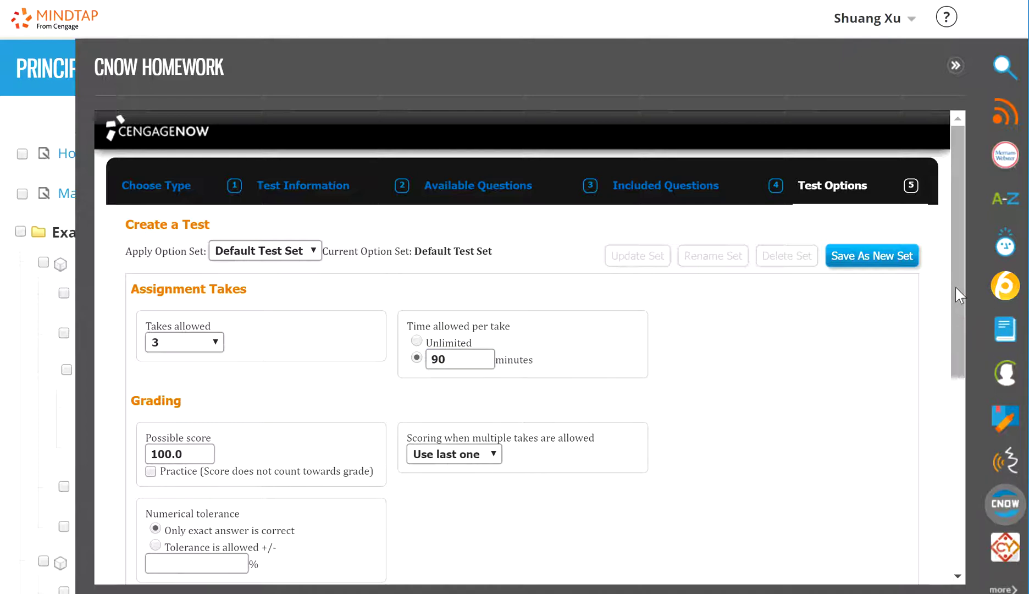
Step: Set the scoring for multiple takes to "Use best one" in the grading options
left_click_drag(957, 261, 956, 379)
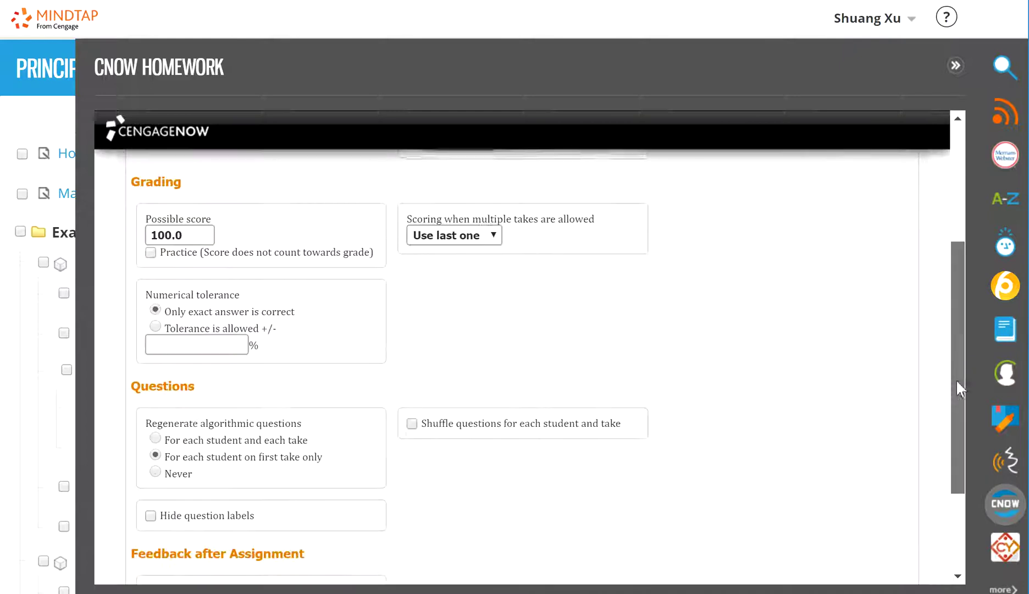
left_click(463, 235)
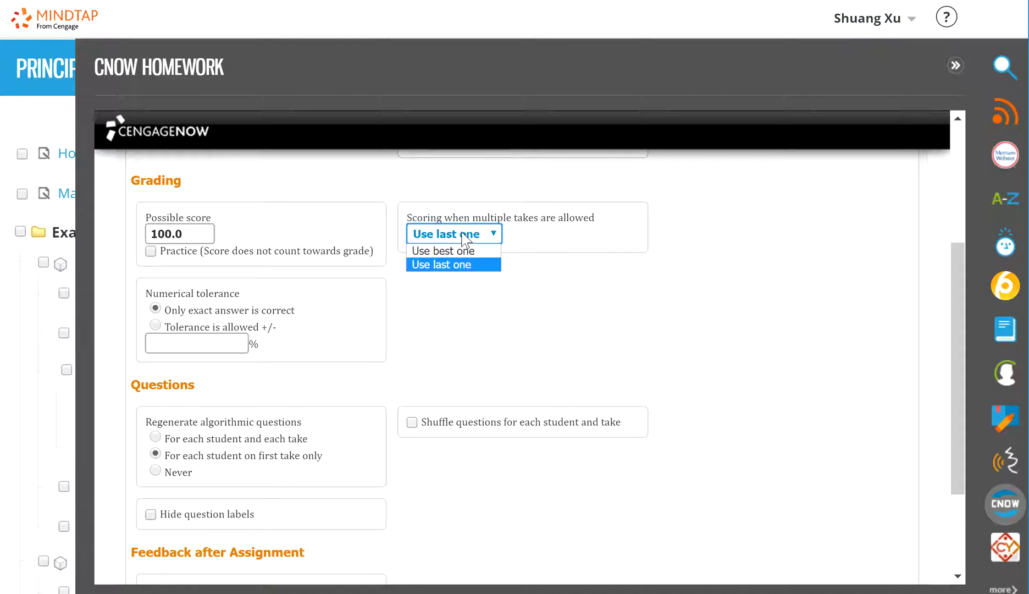
left_click(463, 251)
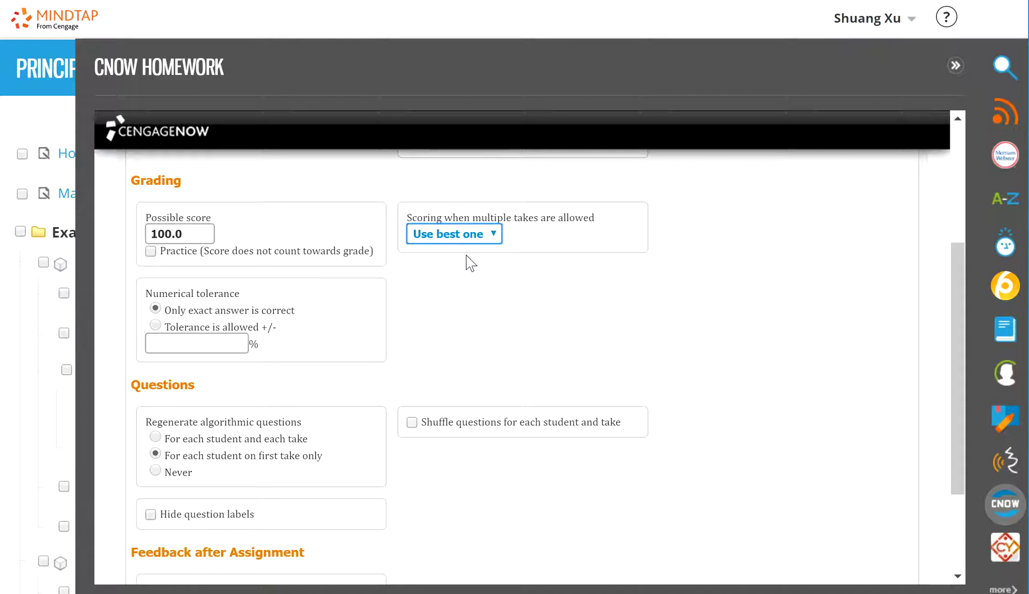
left_click(454, 338)
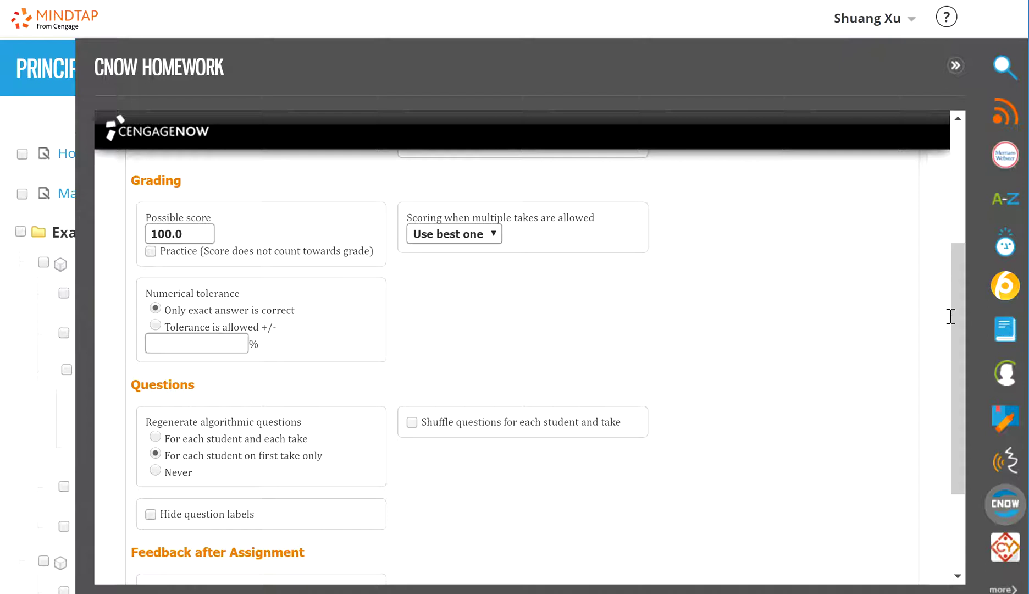
left_click_drag(956, 317, 954, 375)
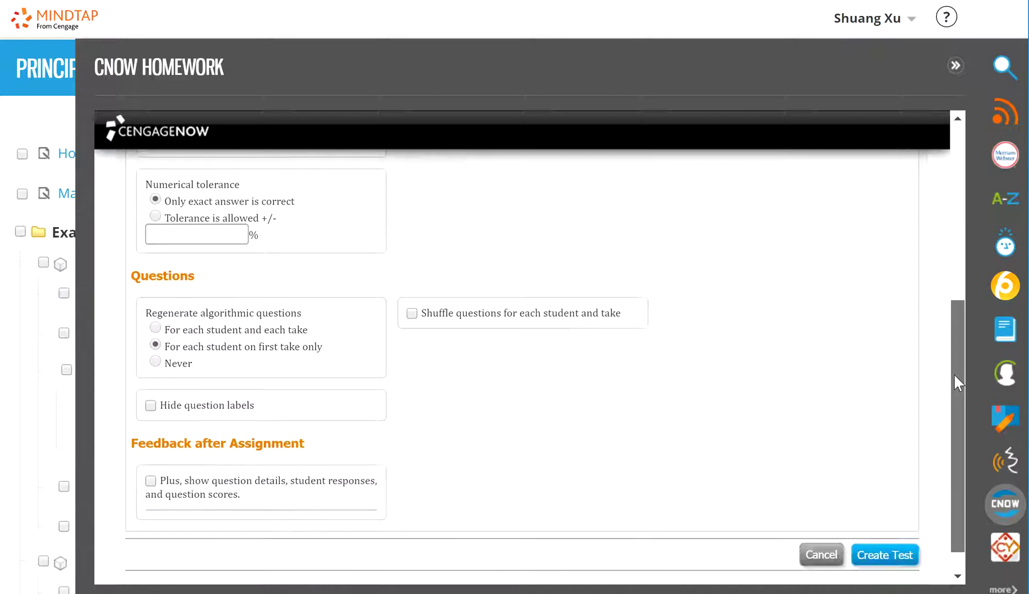
Step: Regenerate algorithmic questions for each student and each take, shuffle questions for each student and take, and hide question labels
scroll(937, 363, "up", 1)
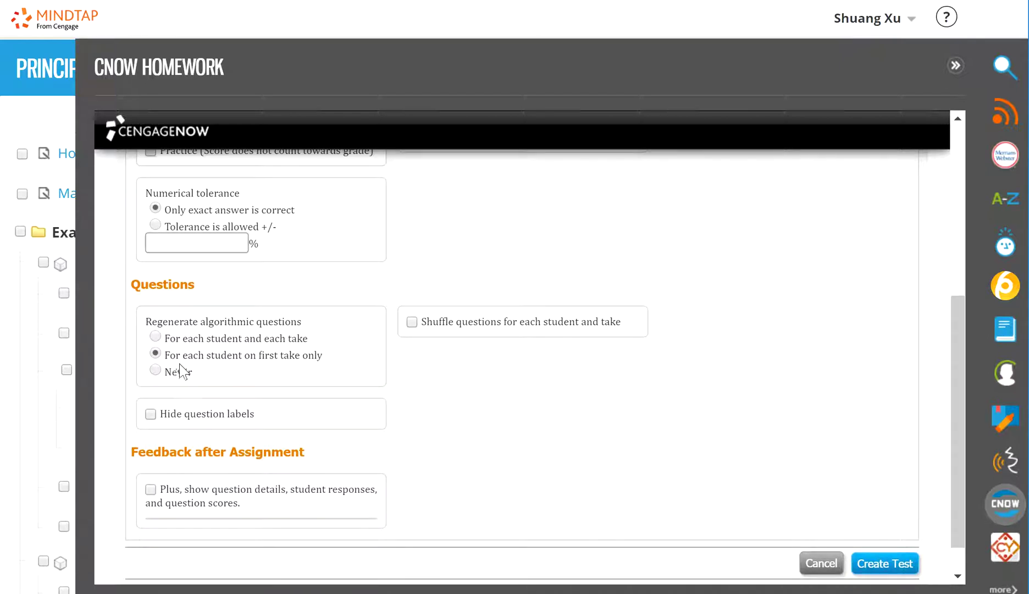
left_click(155, 338)
left_click(411, 323)
left_click(150, 414)
Step: Enable post-assignment feedback showing question details, student responses and scores plus correct answers and post-submission feedback, and create the test
scroll(957, 407, "down", 1)
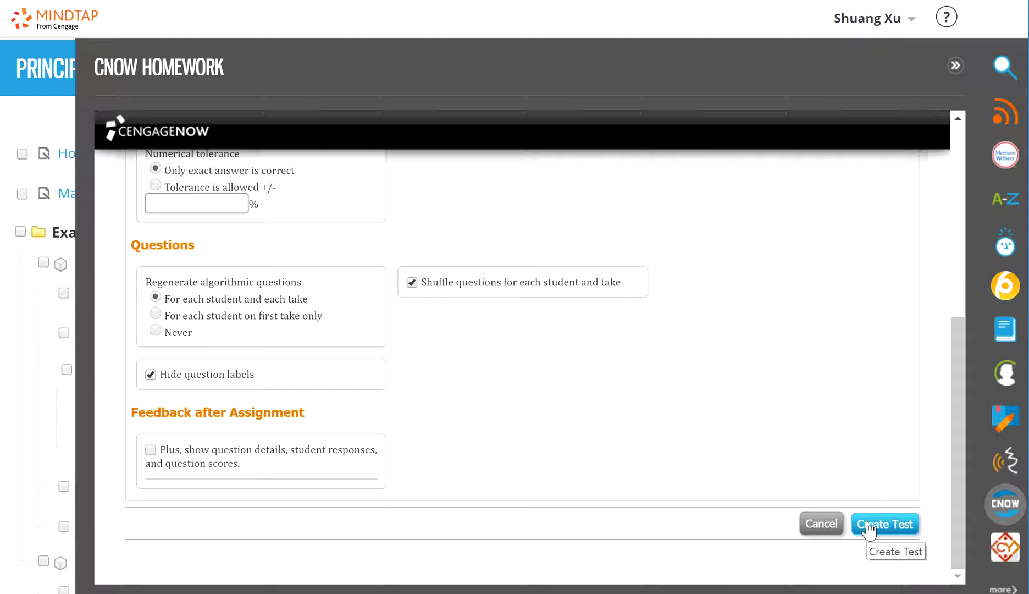
left_click(151, 449)
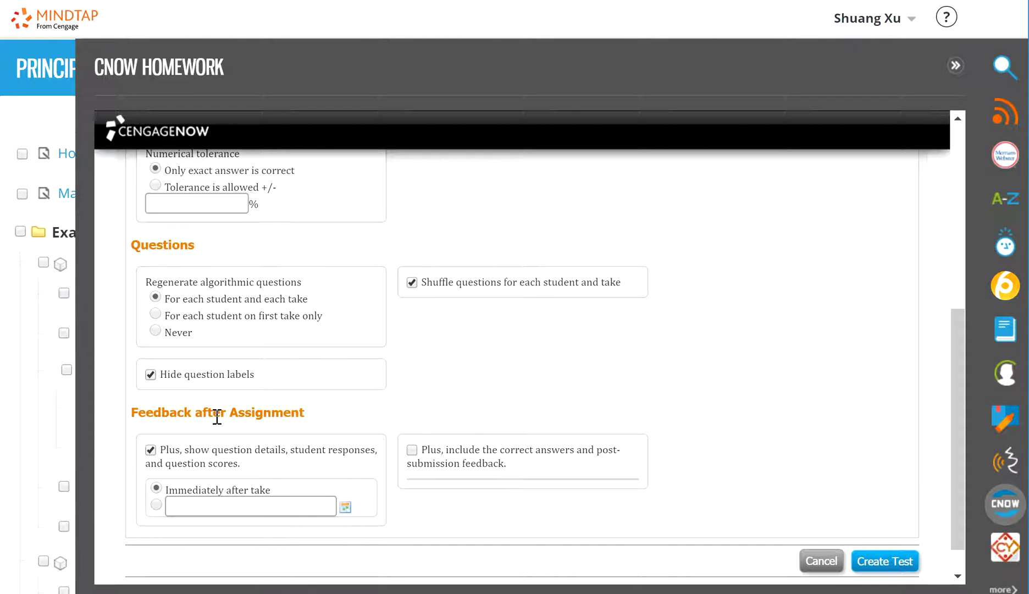
left_click(413, 451)
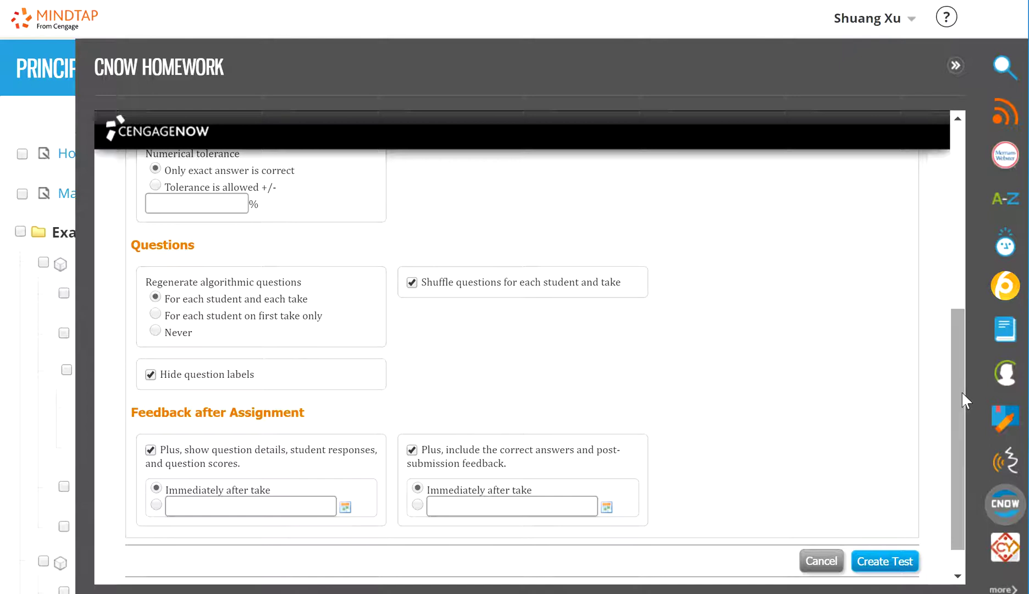
scroll(961, 391, "down", 2)
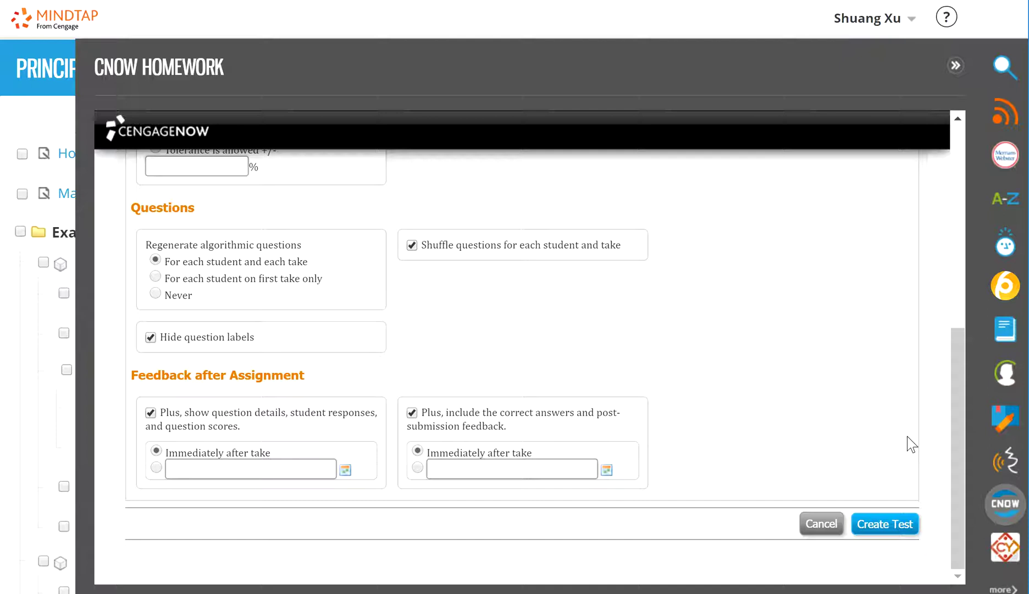
left_click(893, 523)
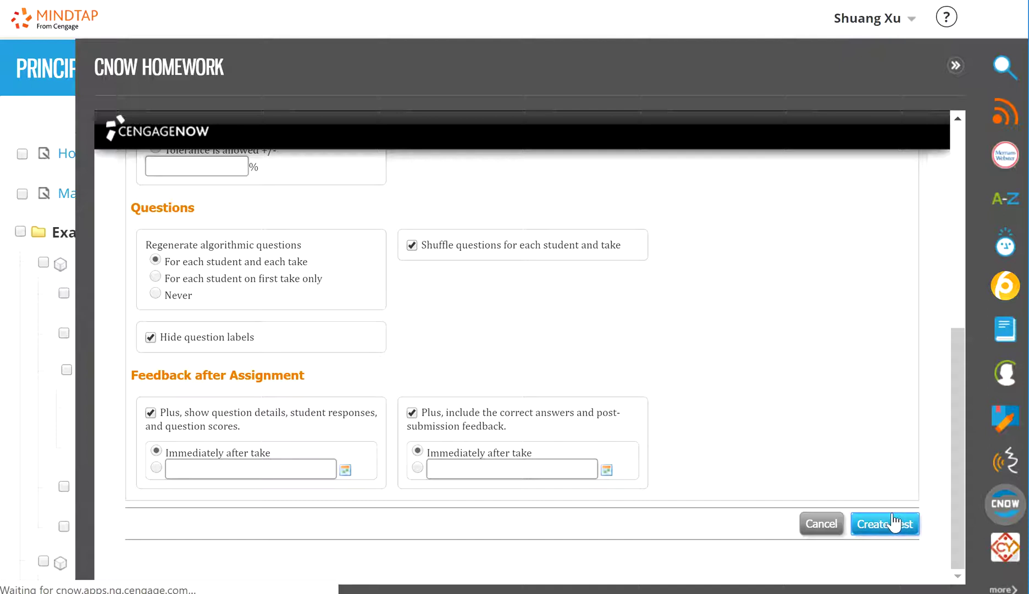